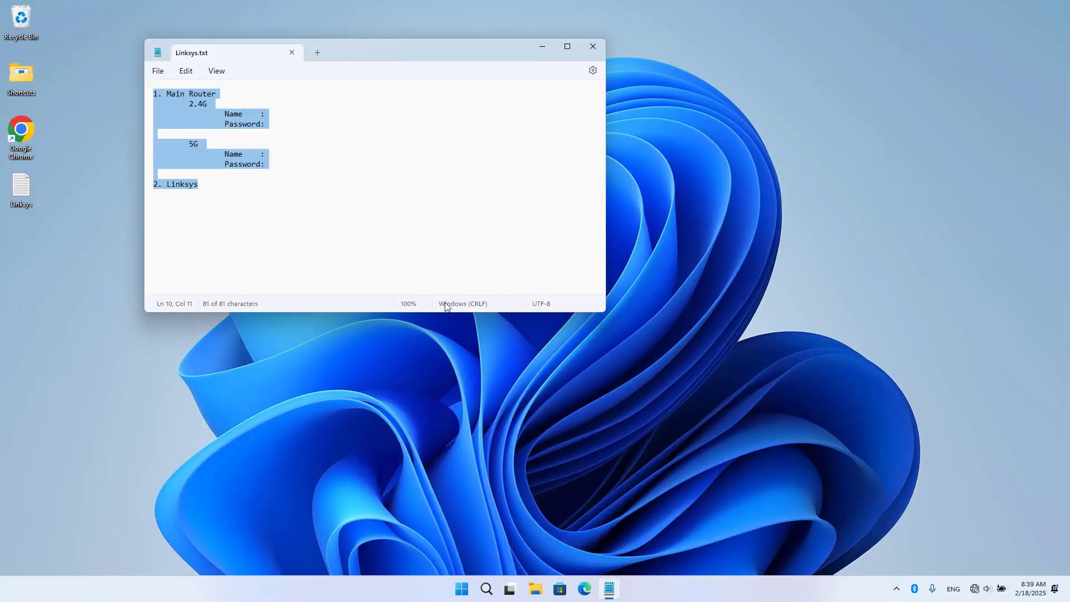
Step: Highlight the '1. Main Router' and '2. Linksys' headings in the notes
{"action": "left_click", "coordinate": [295, 214]}
{"action": "left_click_drag", "start_coordinate": [220, 99], "coordinate": [126, 97]}
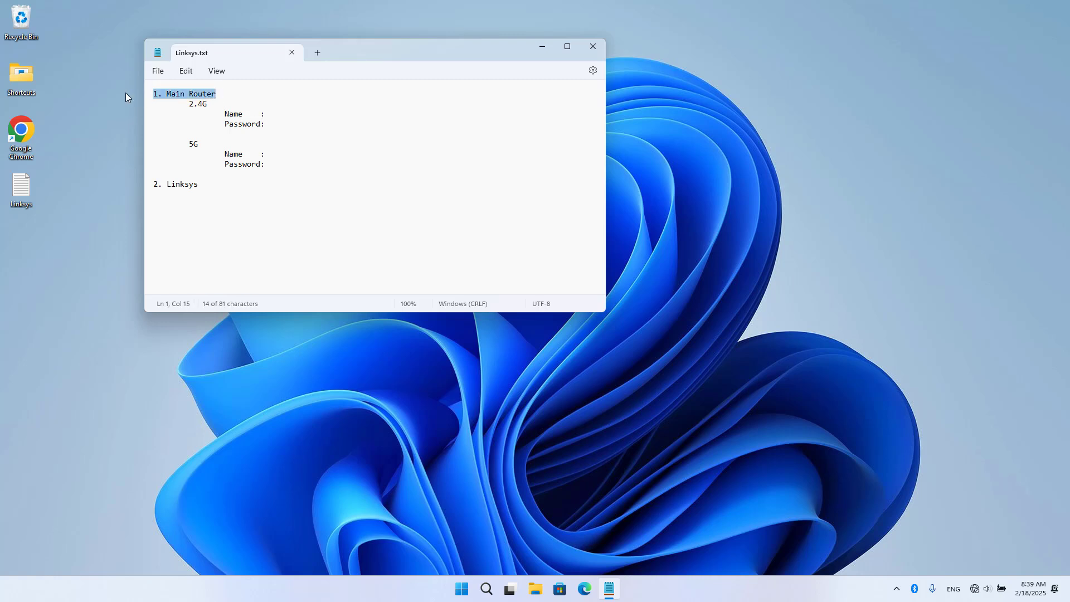
{"action": "left_click_drag", "start_coordinate": [204, 186], "coordinate": [138, 181]}
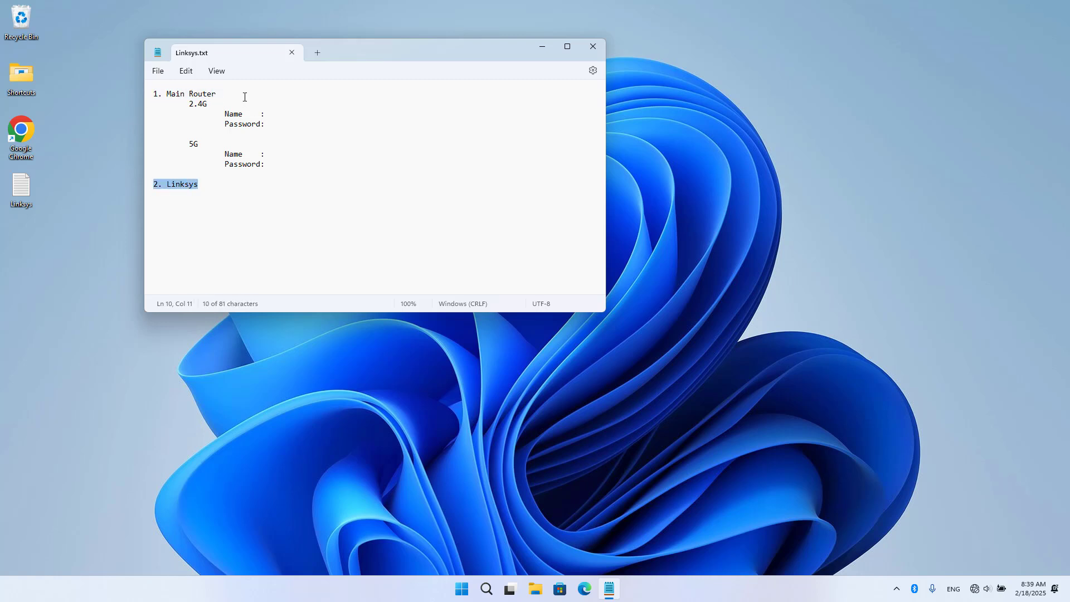
{"action": "left_click_drag", "start_coordinate": [244, 97], "coordinate": [151, 96]}
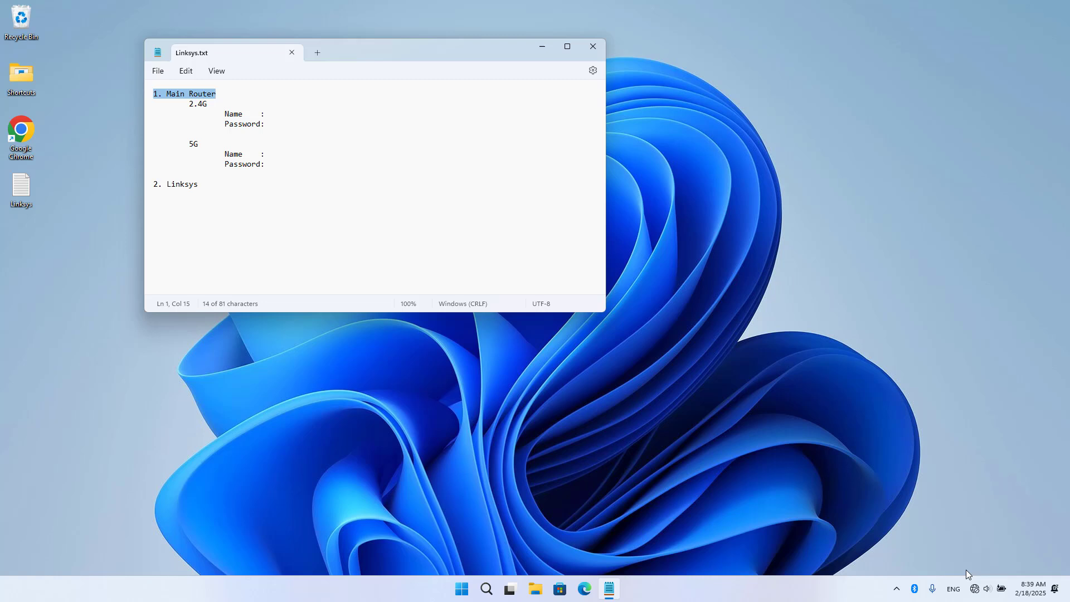
{"action": "left_click", "coordinate": [974, 589]}
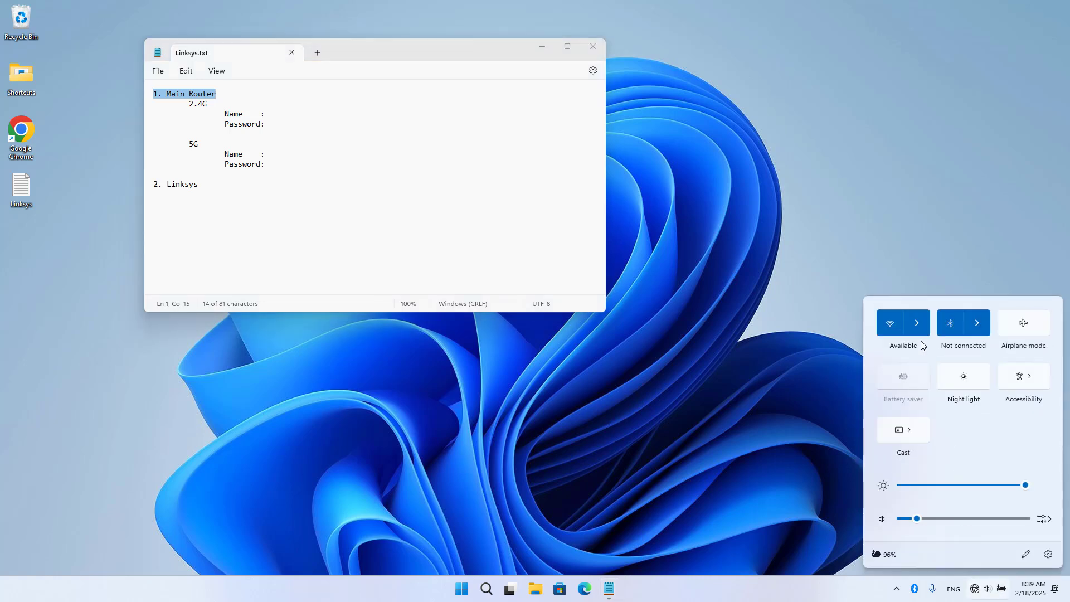
{"action": "left_click", "coordinate": [919, 322]}
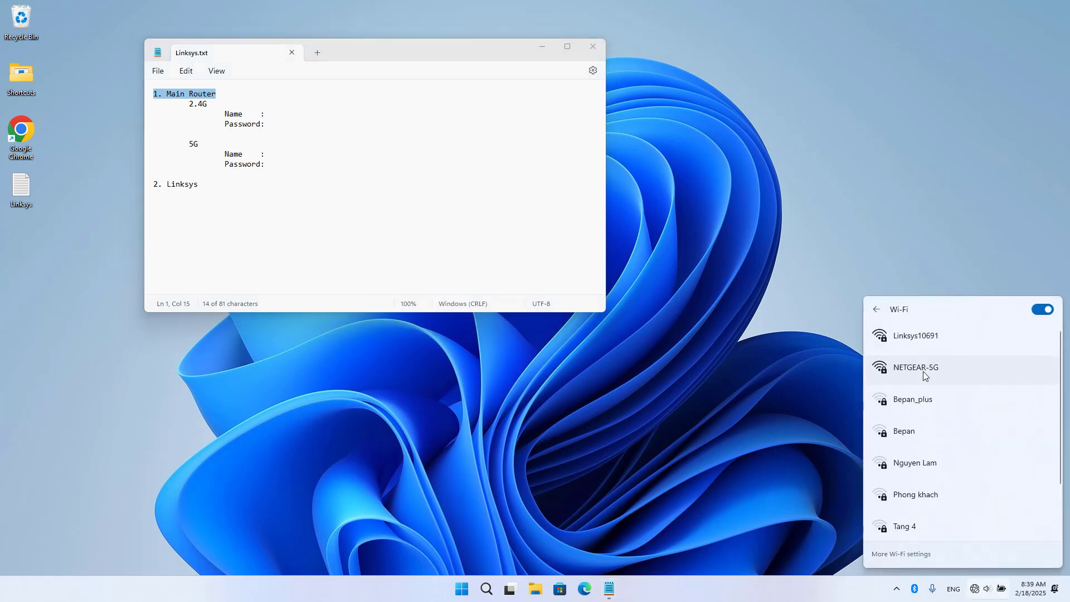
{"action": "left_click", "coordinate": [944, 376]}
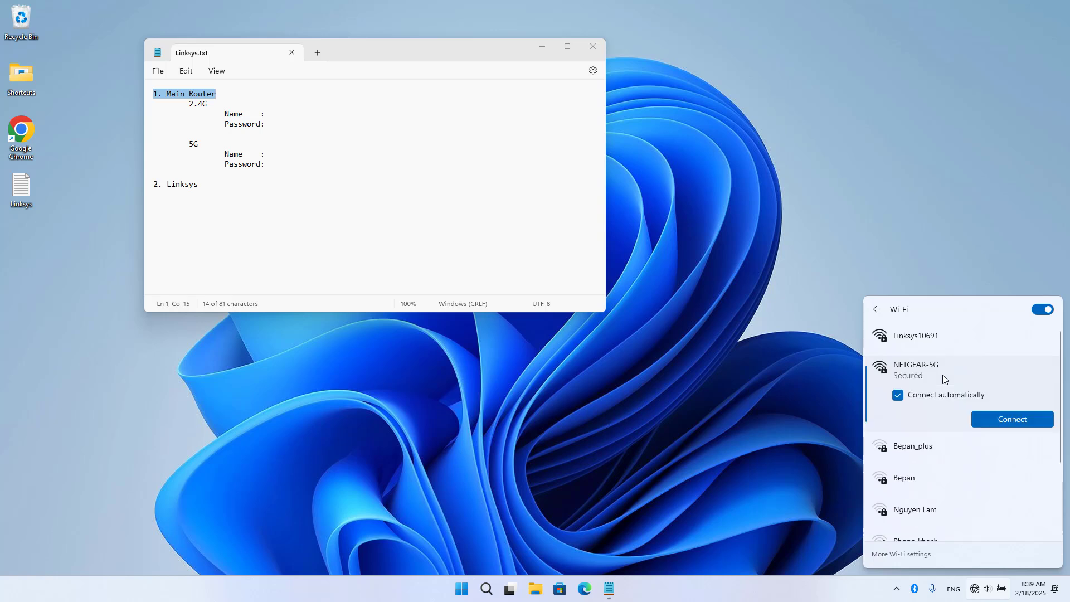
{"action": "left_click", "coordinate": [991, 417]}
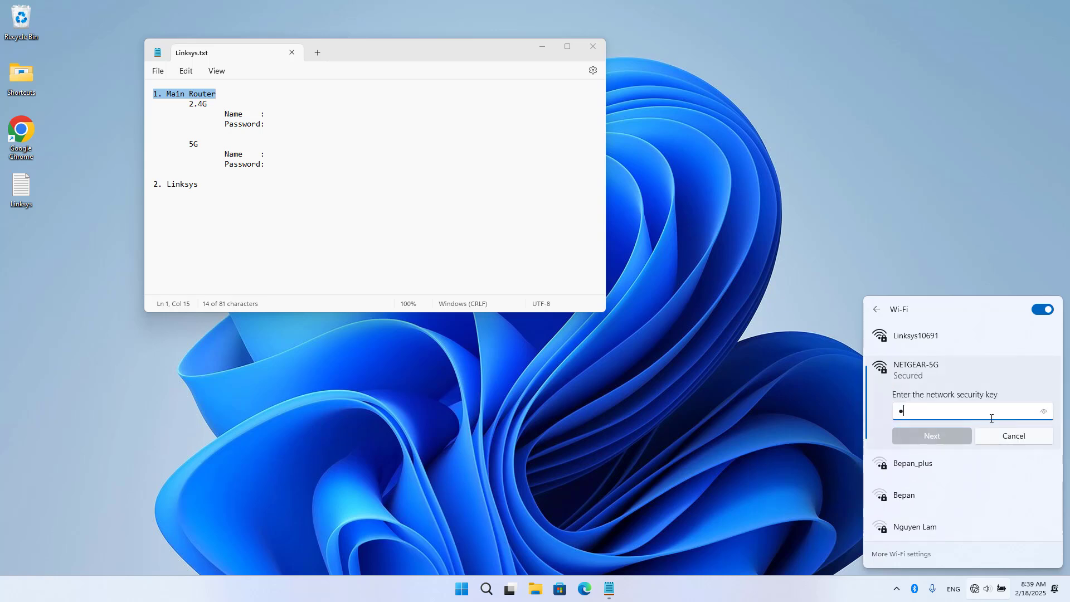
{"action": "left_click", "coordinate": [1044, 412]}
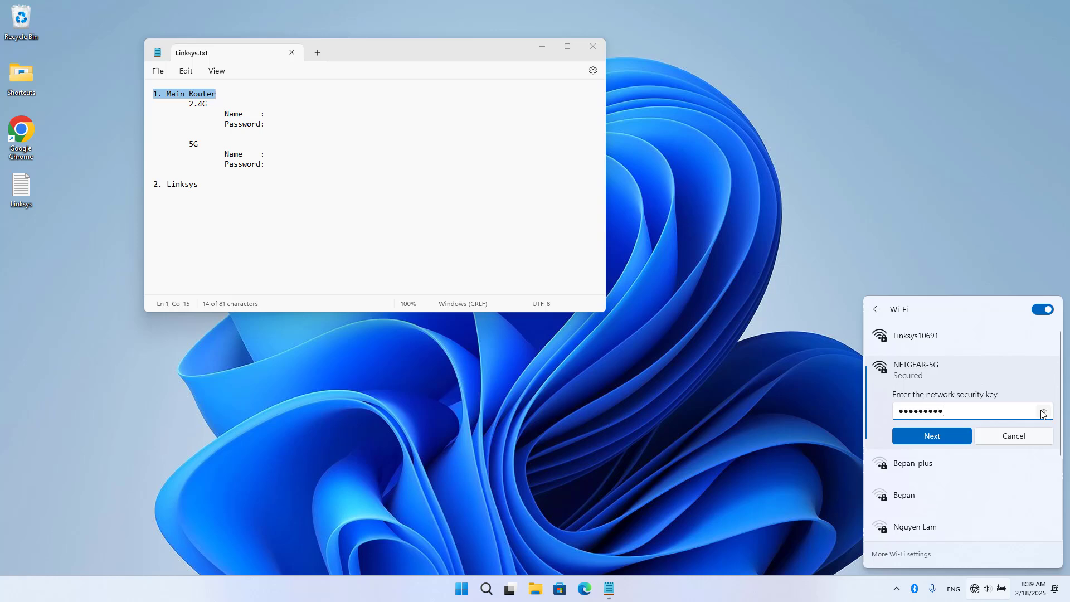
{"action": "left_click", "coordinate": [950, 437]}
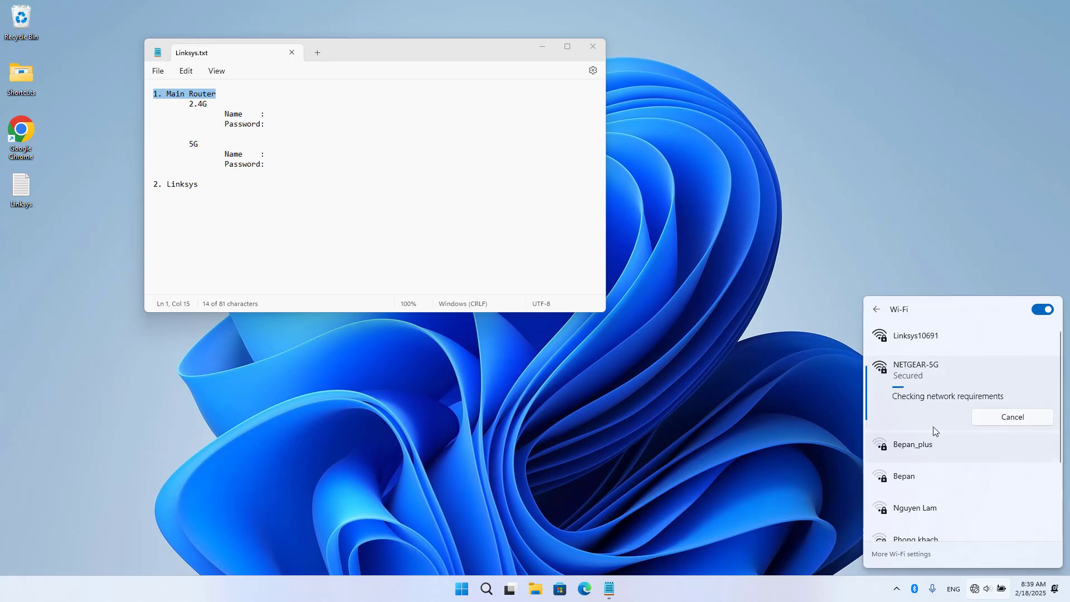
{"action": "left_click", "coordinate": [795, 394]}
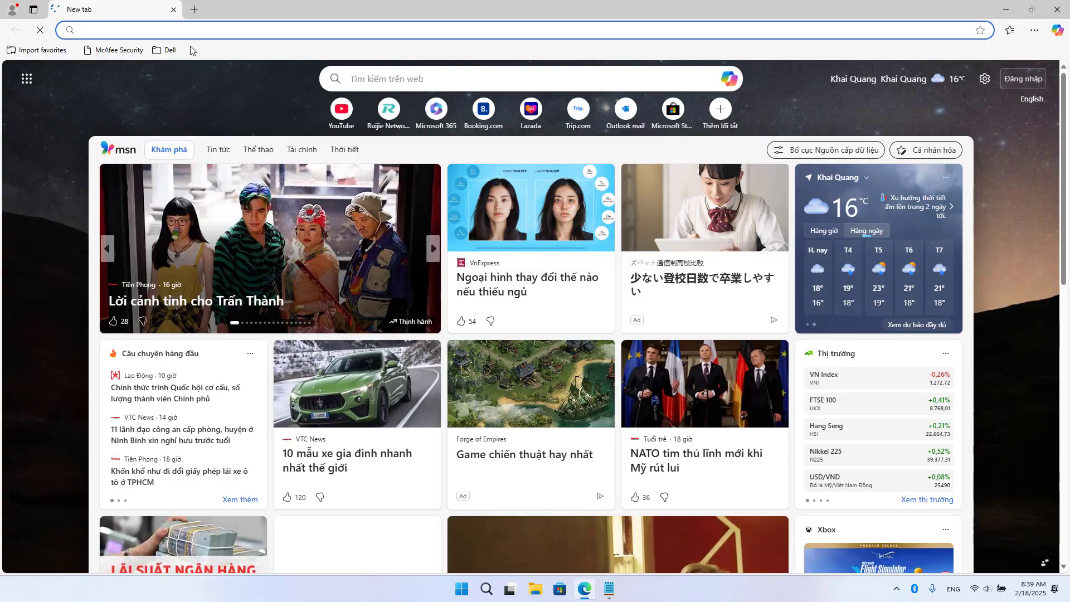
Step: Load 192.168.1.1 in Edge and sign in to the NETGEAR admin page as admin
{"action": "left_click", "coordinate": [190, 32]}
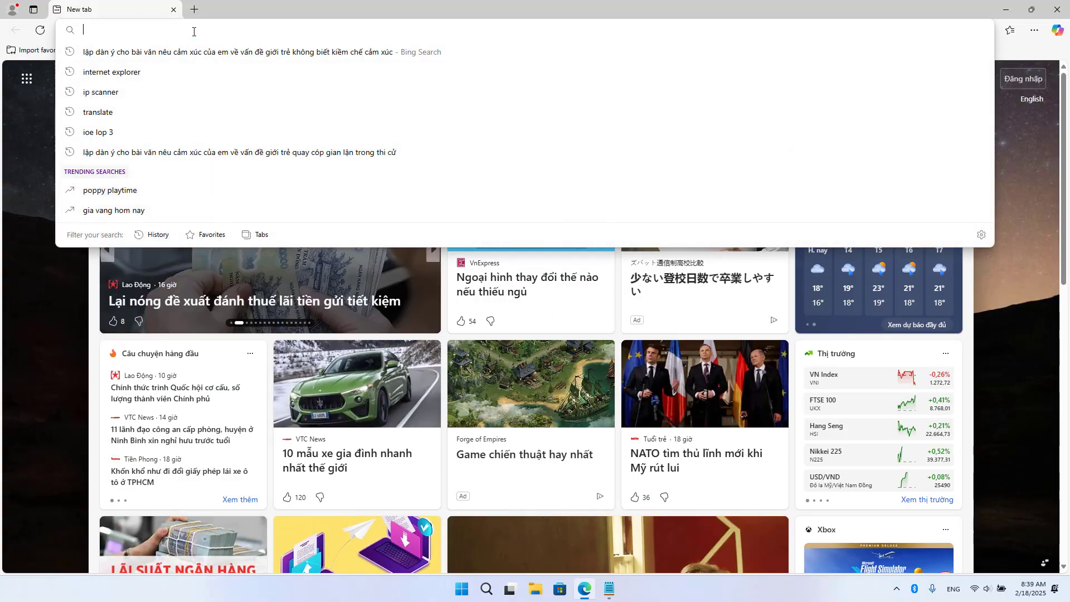
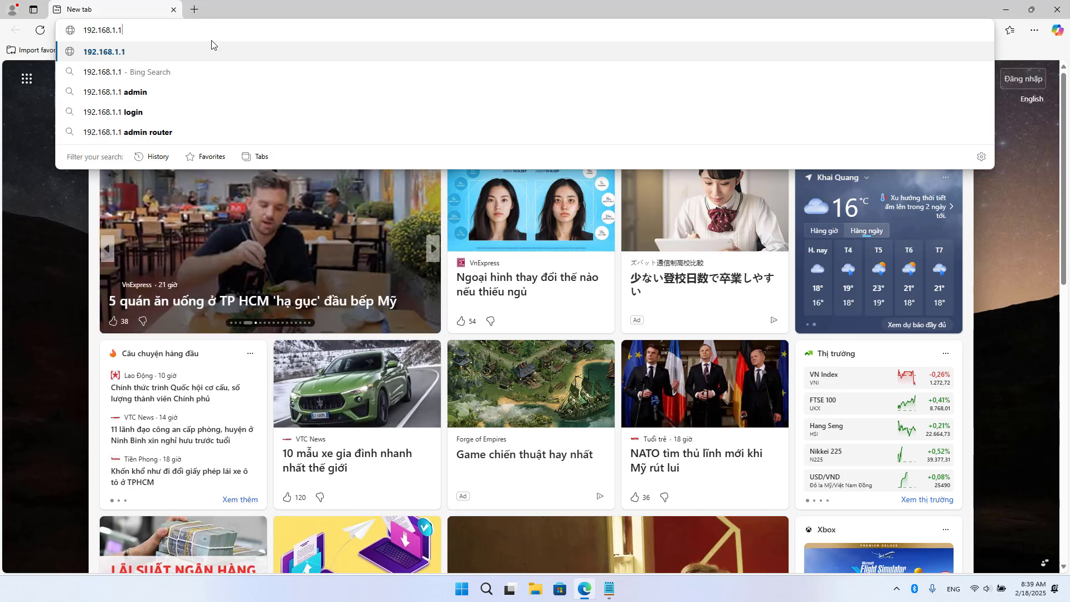
{"action": "key", "text": "Return"}
{"action": "key", "text": "Tab"}
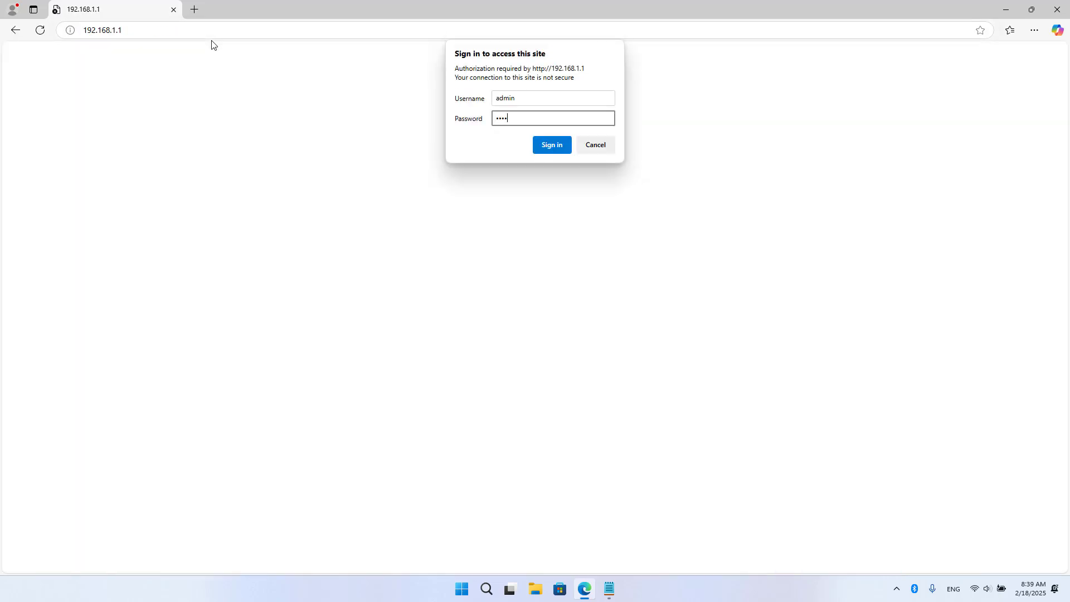
{"action": "left_click", "coordinate": [547, 147]}
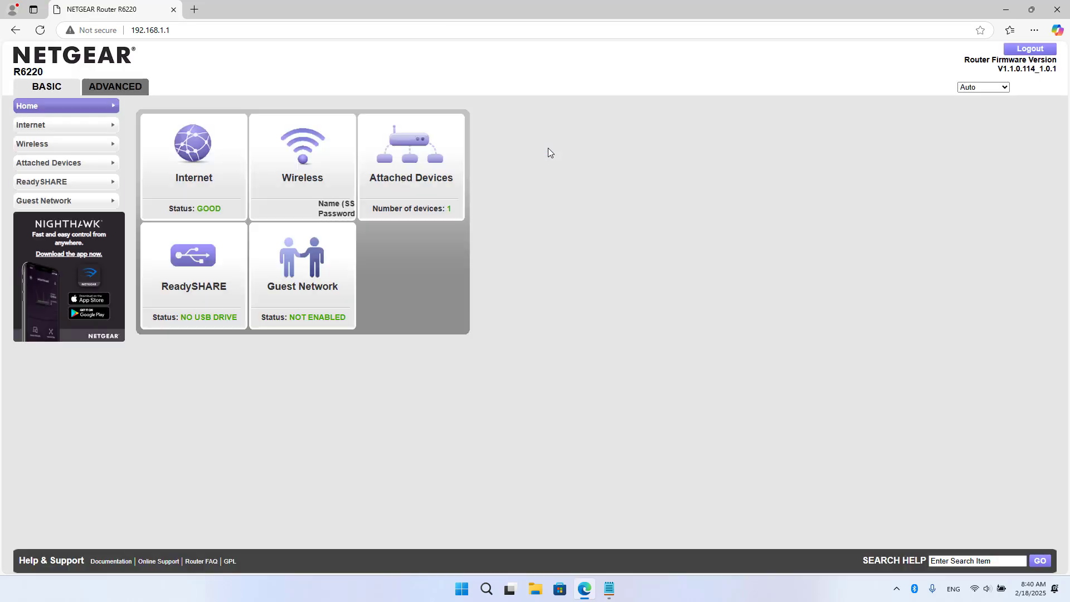
Step: Copy the 2.4GHz network name NETGEAR into the 2.4G Name line of Linksys.txt
{"action": "left_click", "coordinate": [76, 152]}
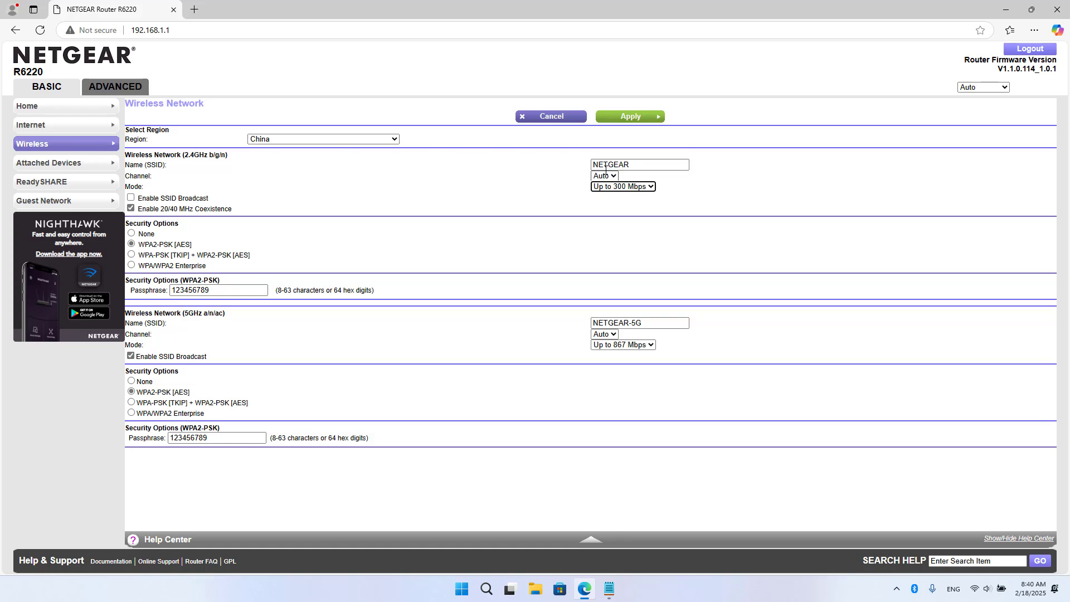
{"action": "double_click", "coordinate": [606, 165]}
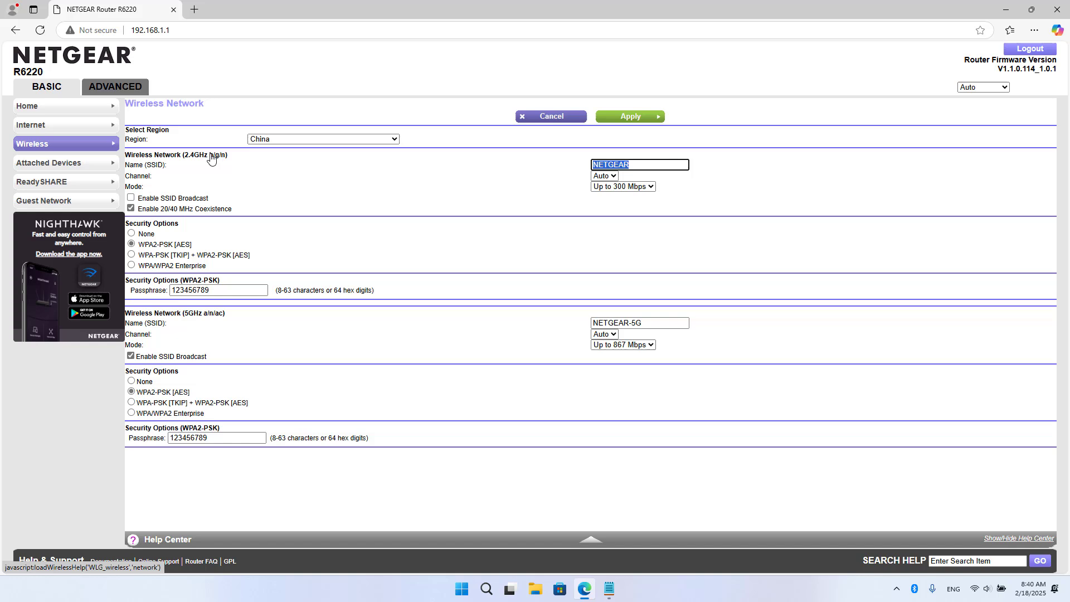
{"action": "right_click", "coordinate": [618, 170]}
{"action": "left_click", "coordinate": [662, 238]}
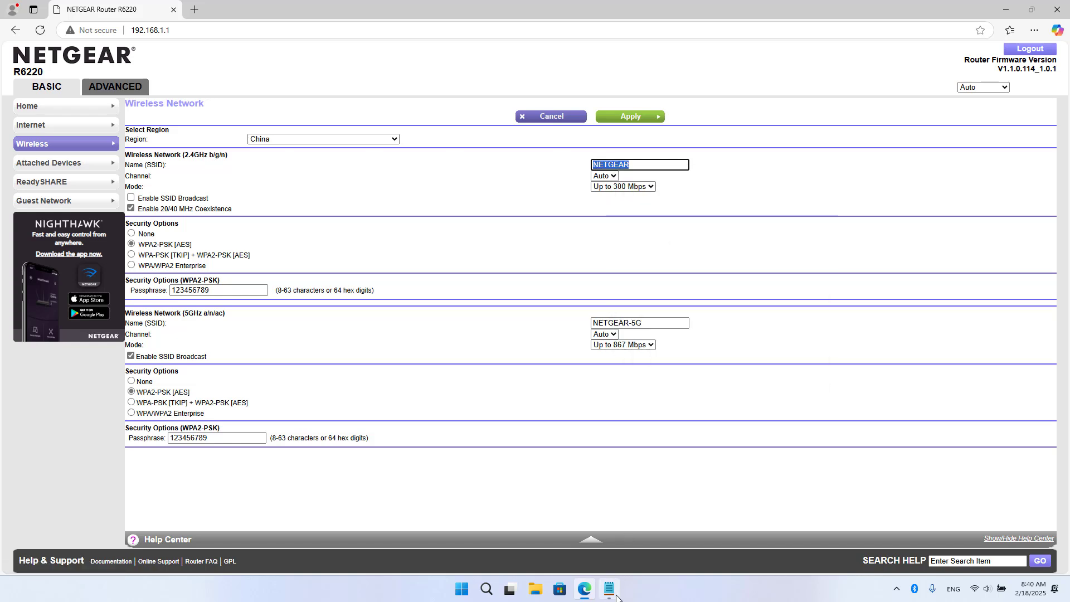
{"action": "left_click", "coordinate": [616, 597]}
{"action": "left_click", "coordinate": [314, 114]}
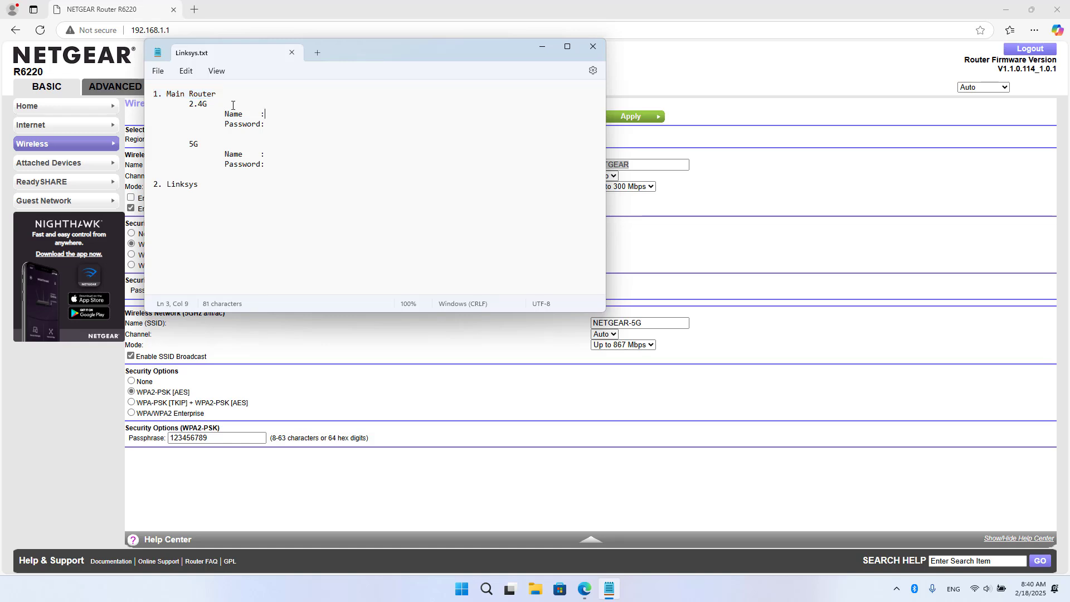
{"action": "double_click", "coordinate": [191, 106]}
{"action": "left_click", "coordinate": [273, 115]}
{"action": "key", "text": "ctrl+v"}
{"action": "left_click", "coordinate": [671, 226]}
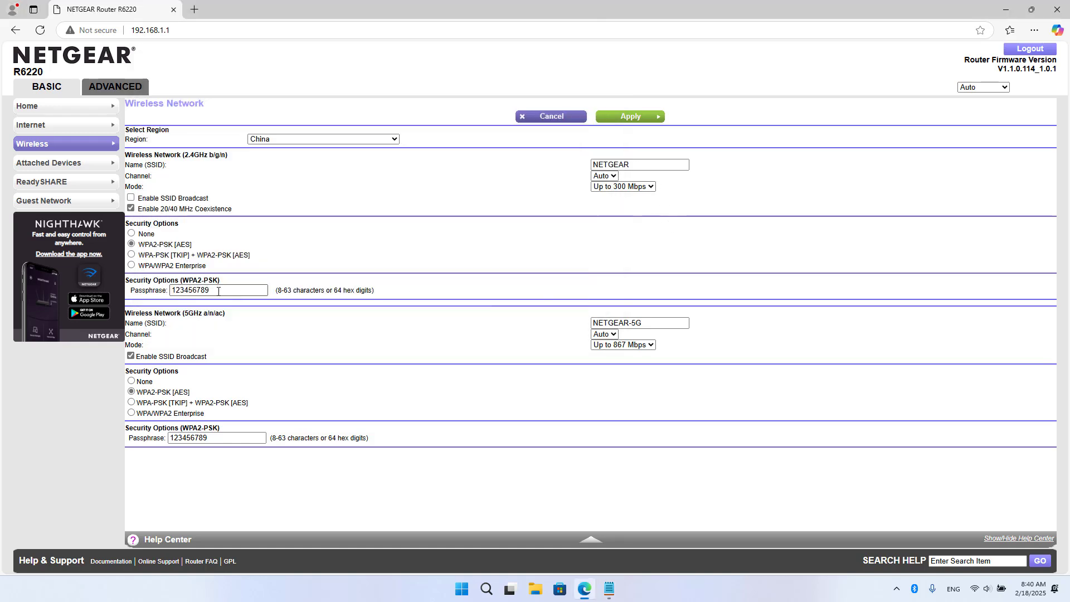
{"action": "double_click", "coordinate": [199, 290]}
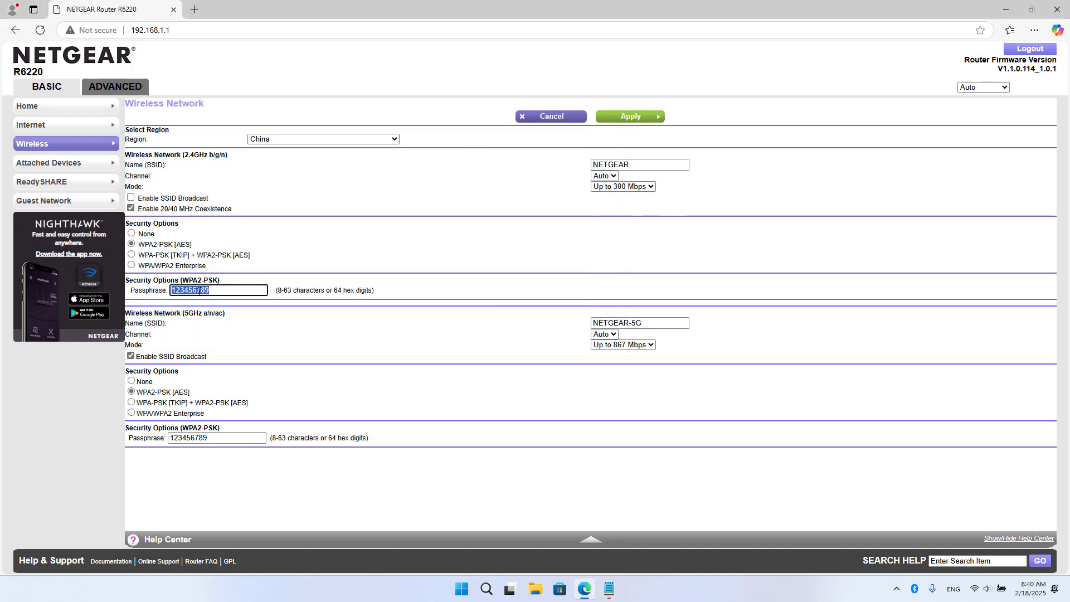
{"action": "left_click", "coordinate": [609, 590]}
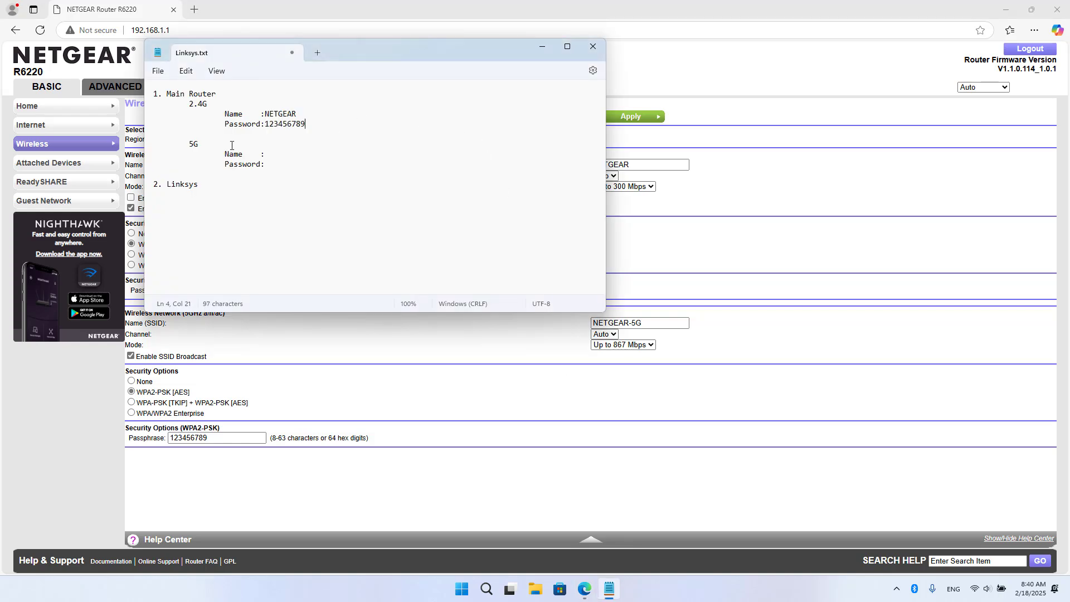
{"action": "double_click", "coordinate": [194, 143]}
{"action": "left_click", "coordinate": [383, 378]}
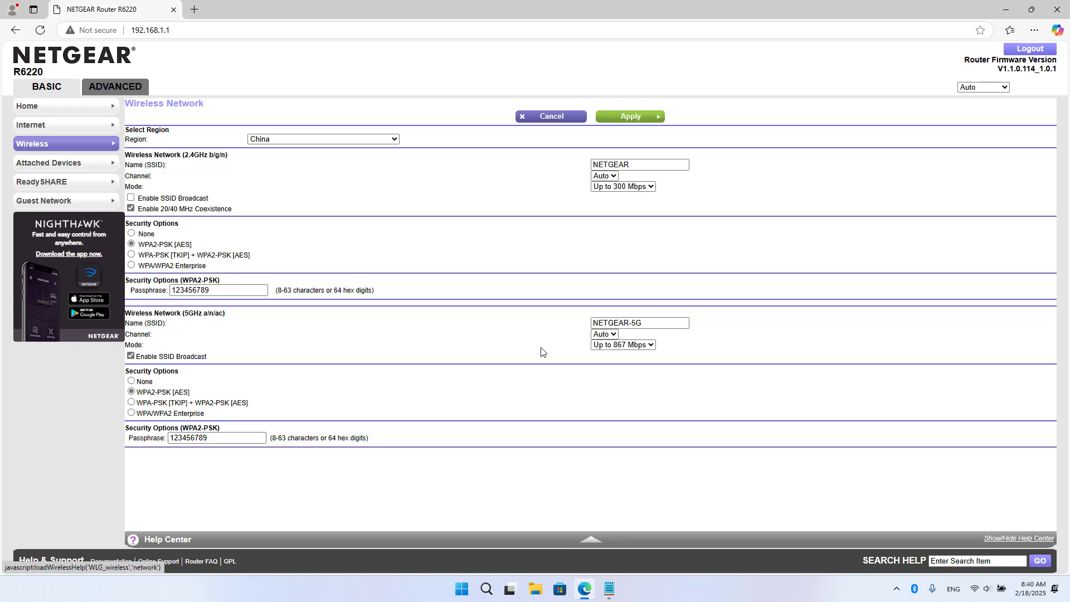
Step: Copy the 5GHz network name NETGEAR-5G into the notes' 5G Name line
{"action": "left_click", "coordinate": [628, 324]}
{"action": "triple_click", "coordinate": [628, 323]}
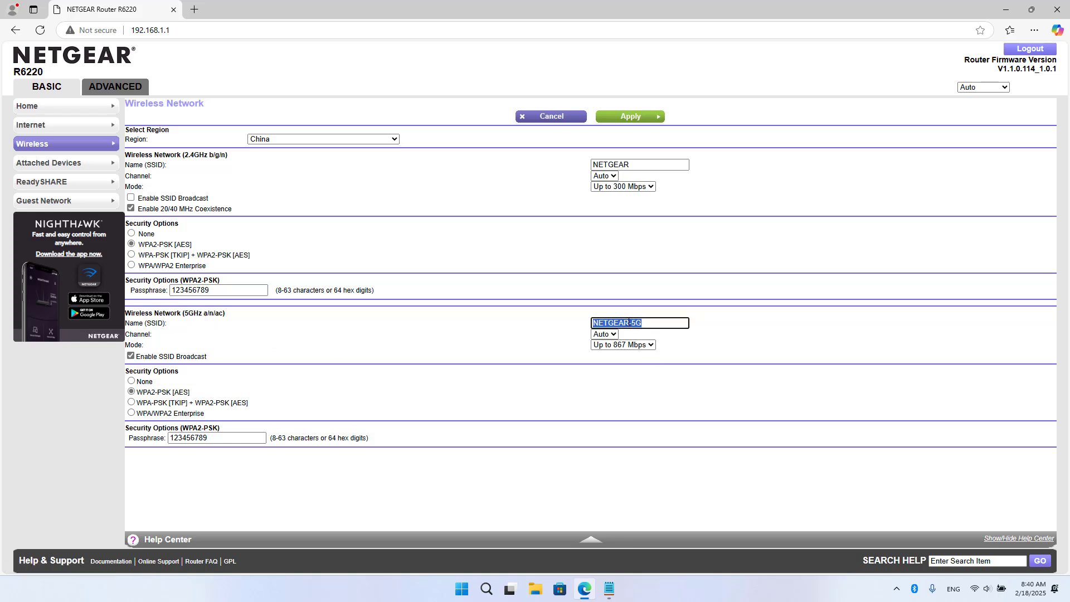
{"action": "left_click", "coordinate": [609, 589]}
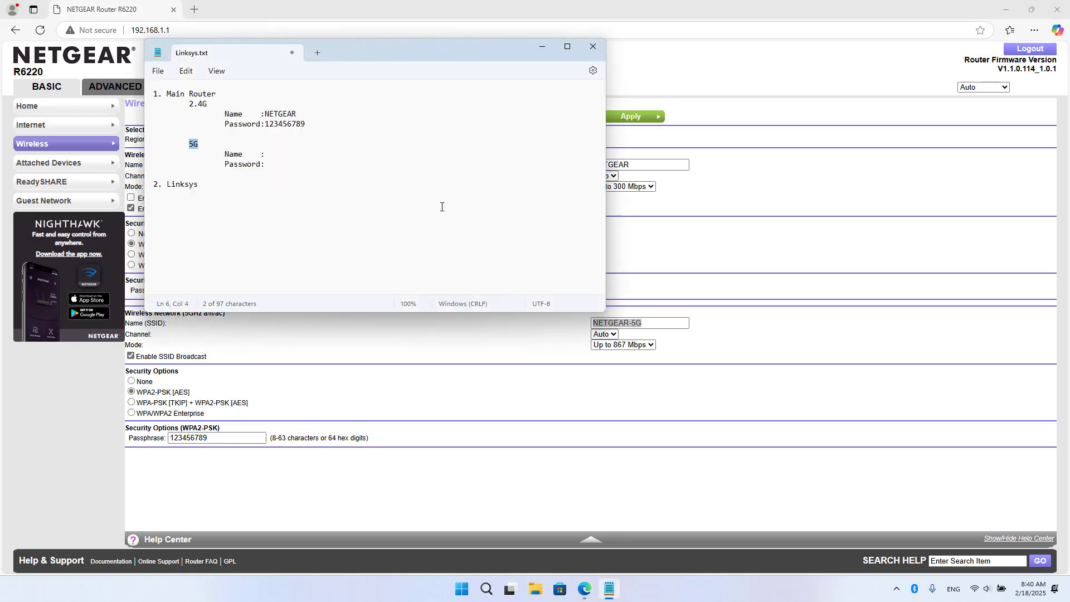
{"action": "left_click", "coordinate": [310, 155]}
{"action": "key", "text": "ctrl+v"}
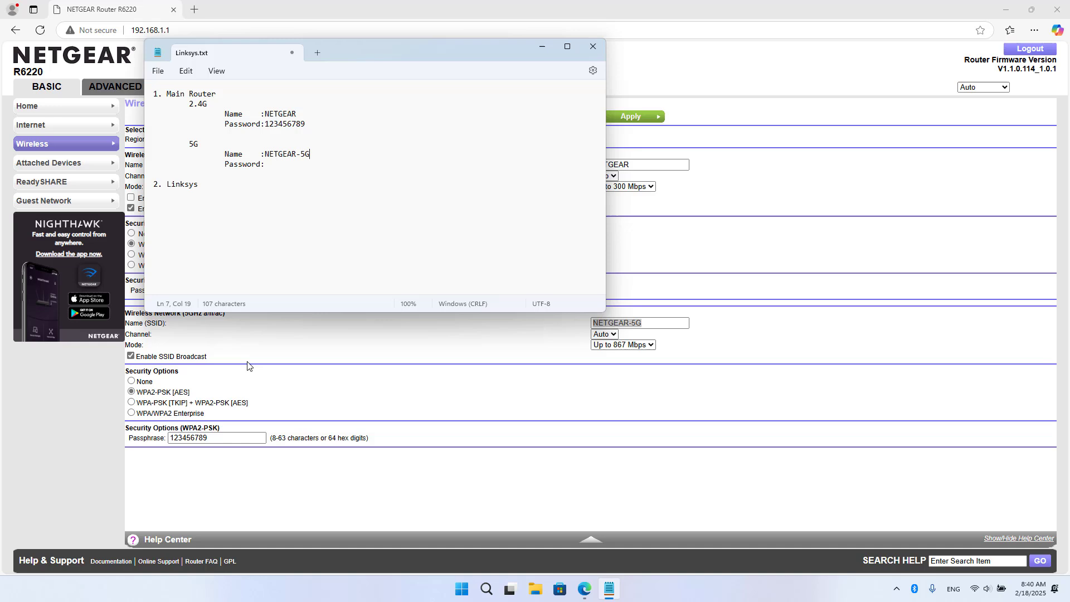
{"action": "double_click", "coordinate": [202, 437]}
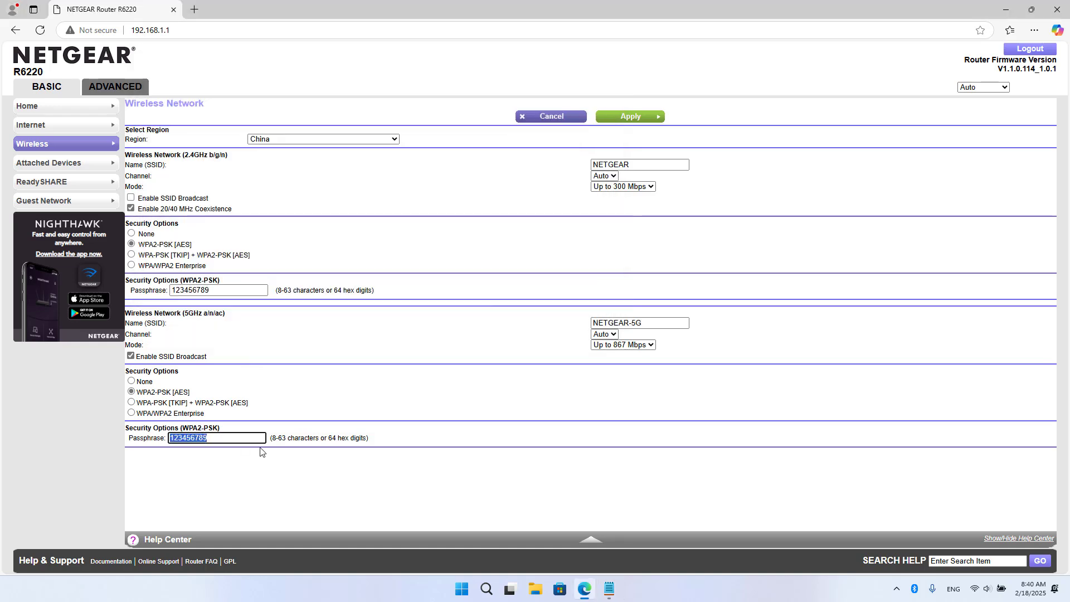
{"action": "left_click", "coordinate": [610, 588]}
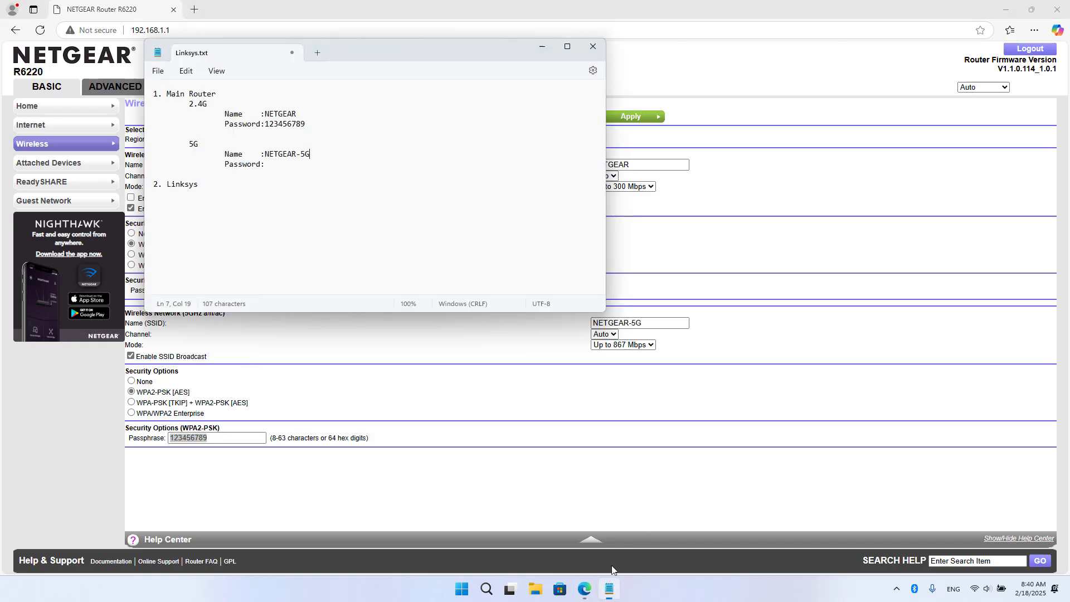
{"action": "key", "text": "ctrl+v"}
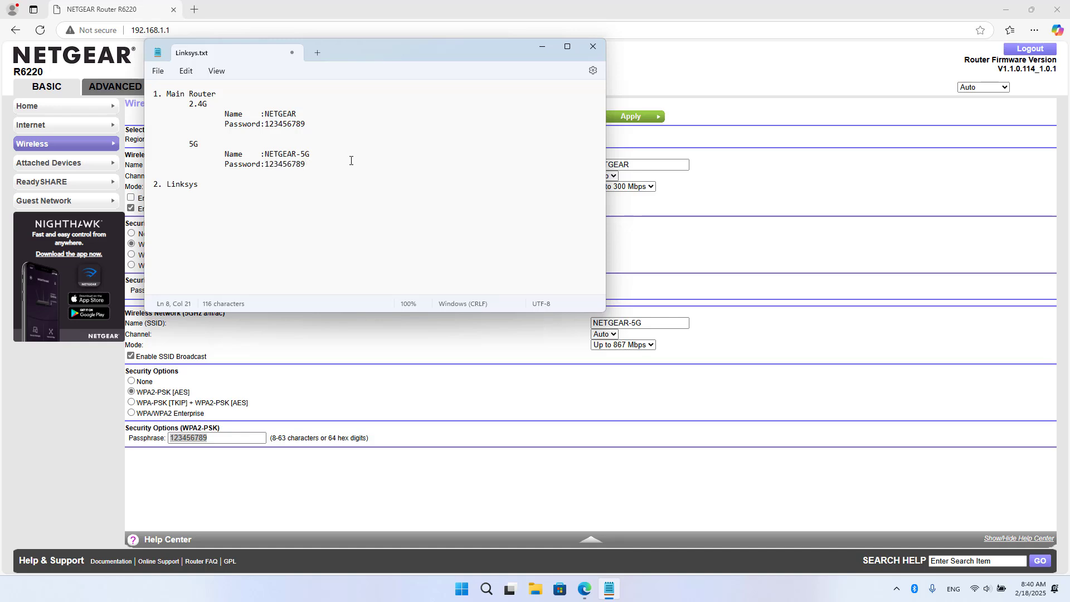
{"action": "left_click", "coordinate": [167, 140], "text": "shift"}
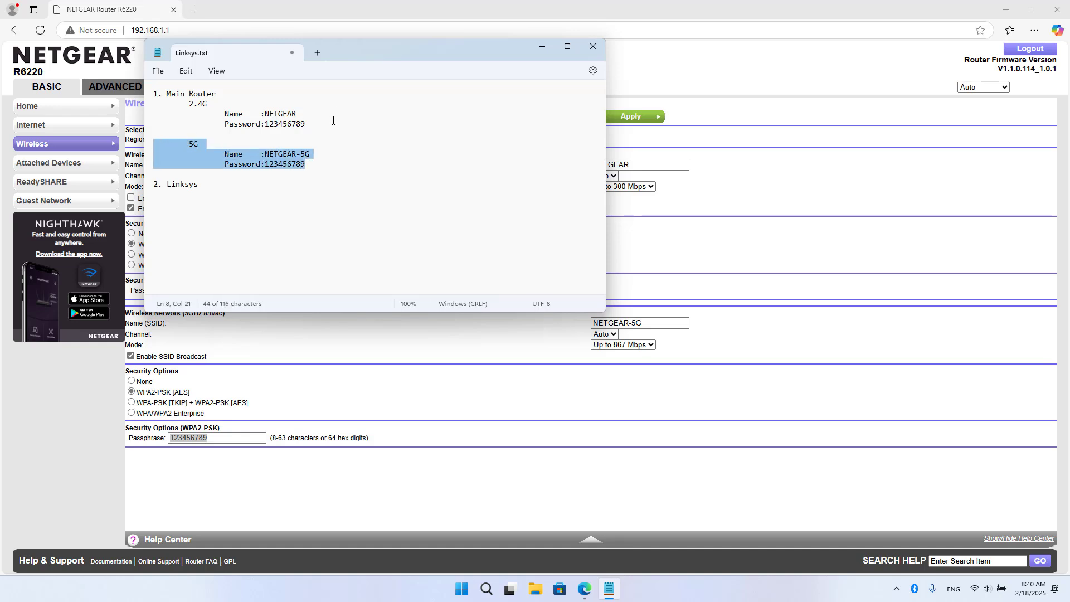
{"action": "left_click_drag", "start_coordinate": [310, 124], "coordinate": [166, 106]}
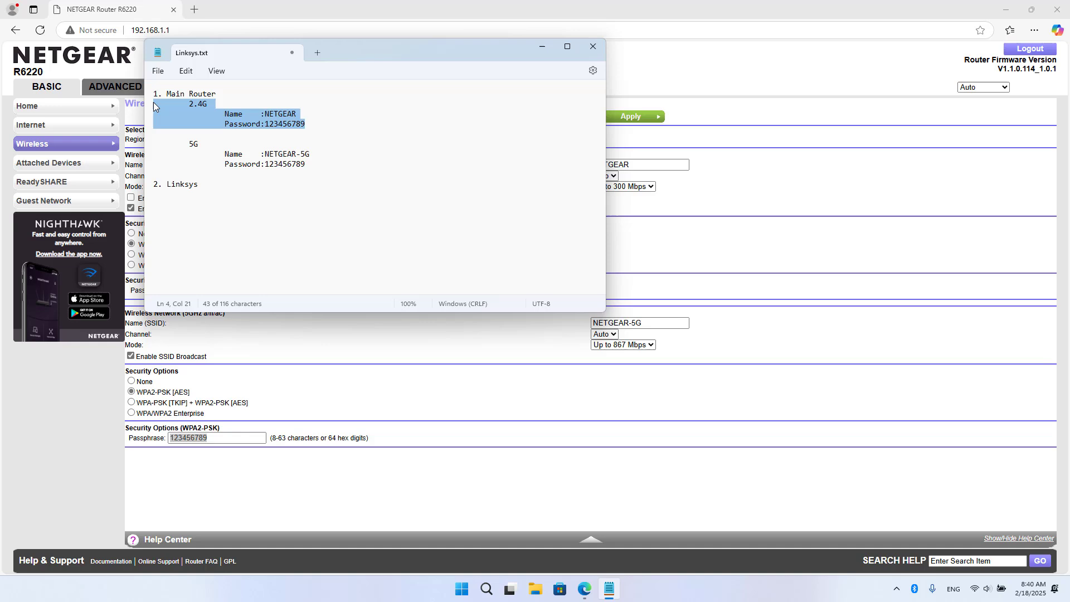
{"action": "left_click", "coordinate": [165, 77]}
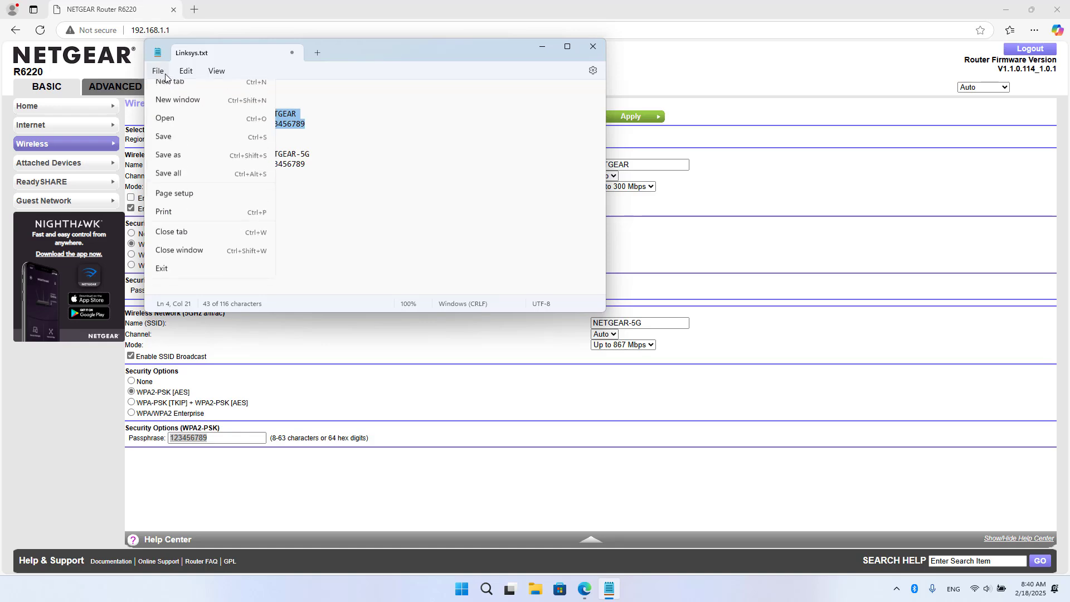
{"action": "left_click", "coordinate": [172, 146]}
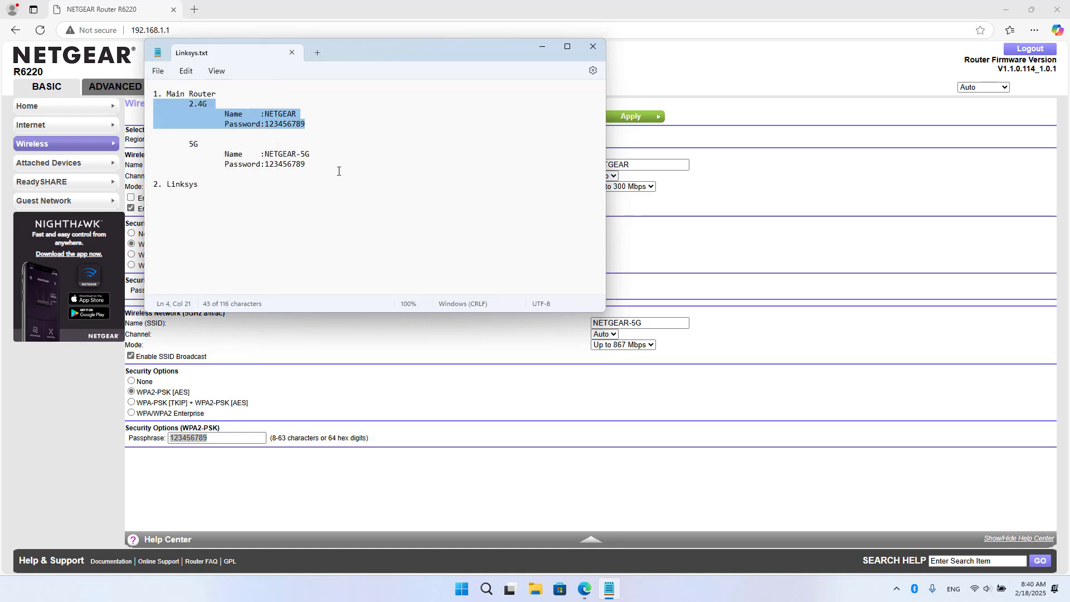
{"action": "left_click_drag", "start_coordinate": [317, 154], "coordinate": [227, 155]}
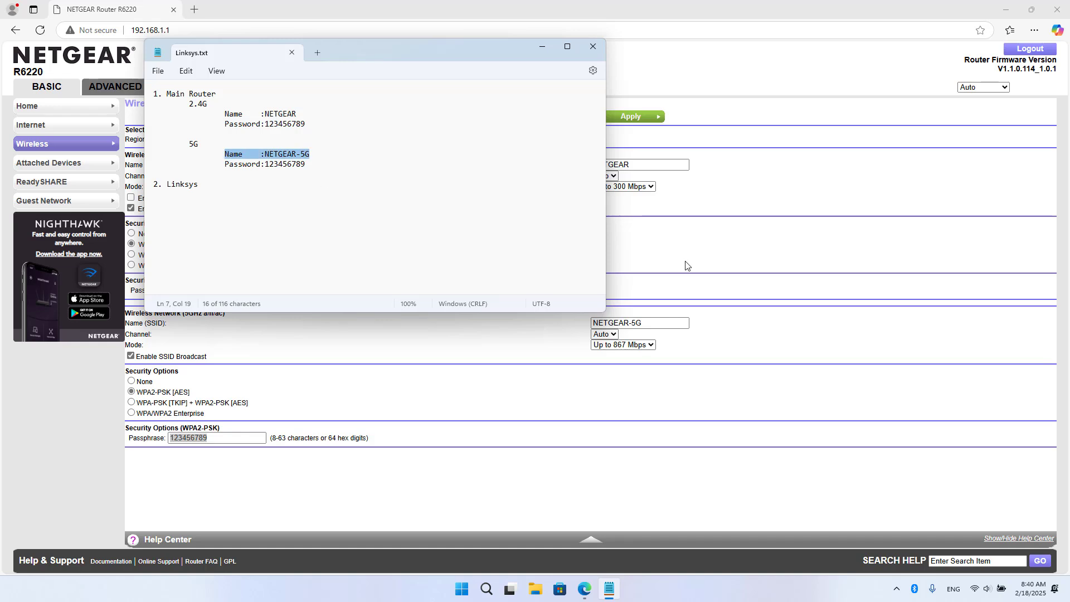
Step: Choose channel 36 for the 5 GHz network, apply it, then return to Home
{"action": "left_click", "coordinate": [693, 296]}
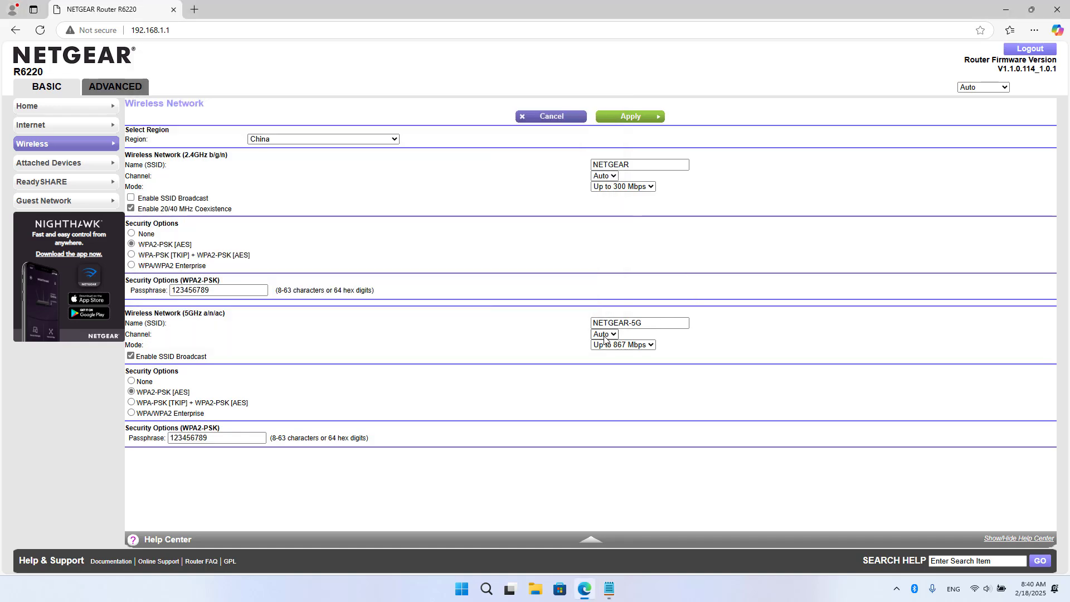
{"action": "double_click", "coordinate": [139, 335]}
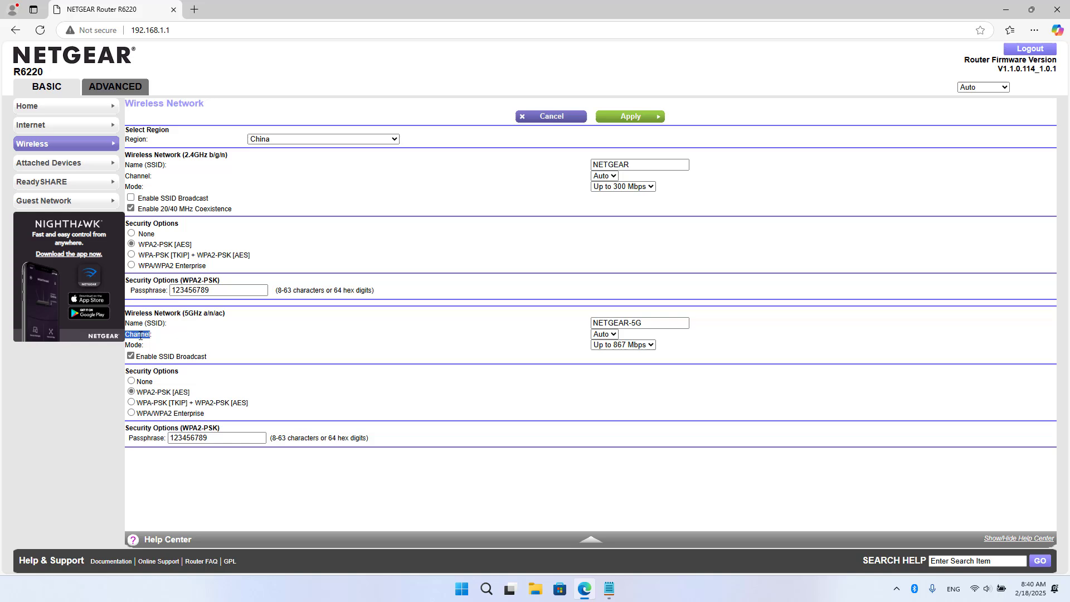
{"action": "left_click", "coordinate": [613, 335]}
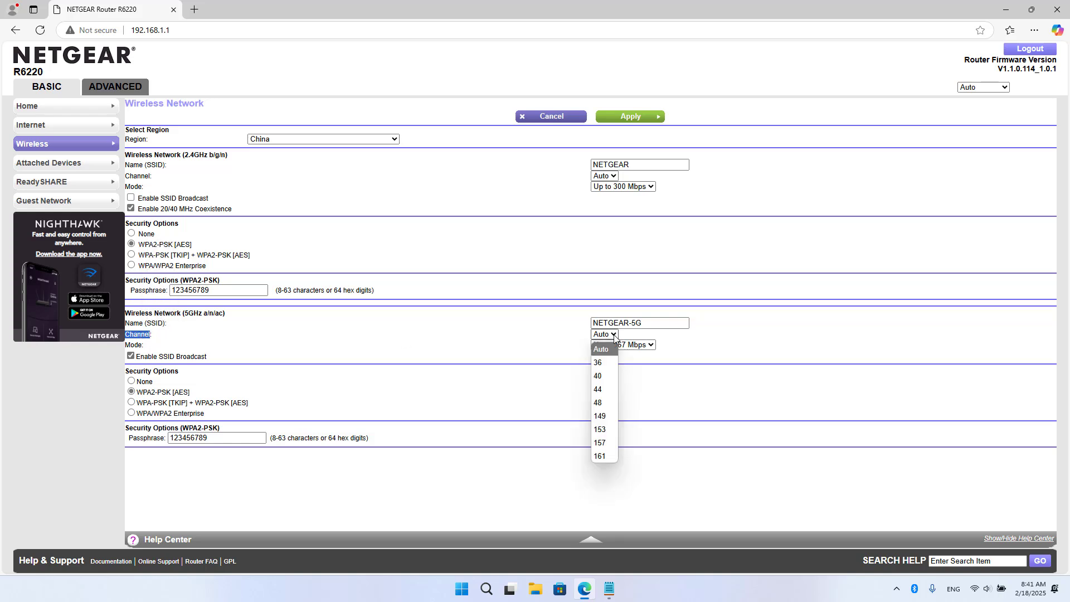
{"action": "left_click", "coordinate": [607, 368]}
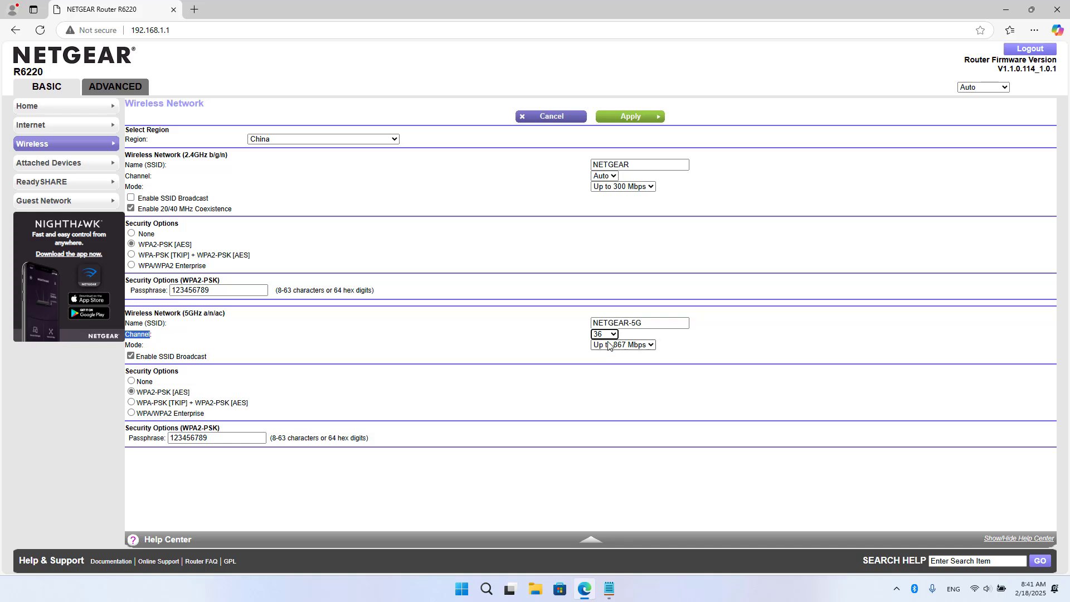
{"action": "left_click", "coordinate": [630, 116]}
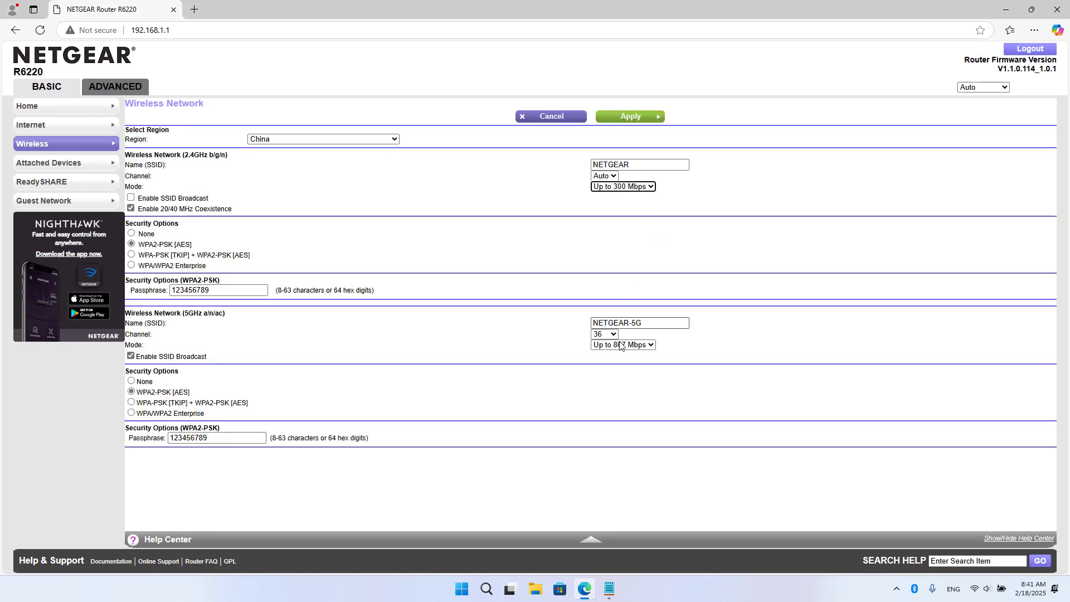
{"action": "left_click", "coordinate": [44, 107]}
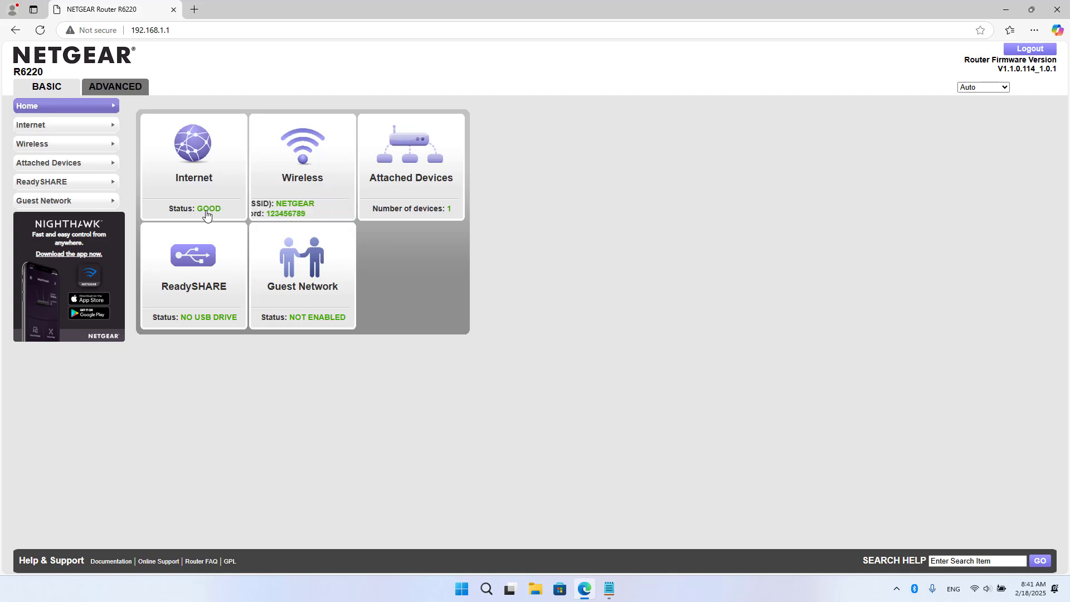
Step: Close the router browser window and select the '2. Linksys' heading in the notes
{"action": "left_click", "coordinate": [1057, 9]}
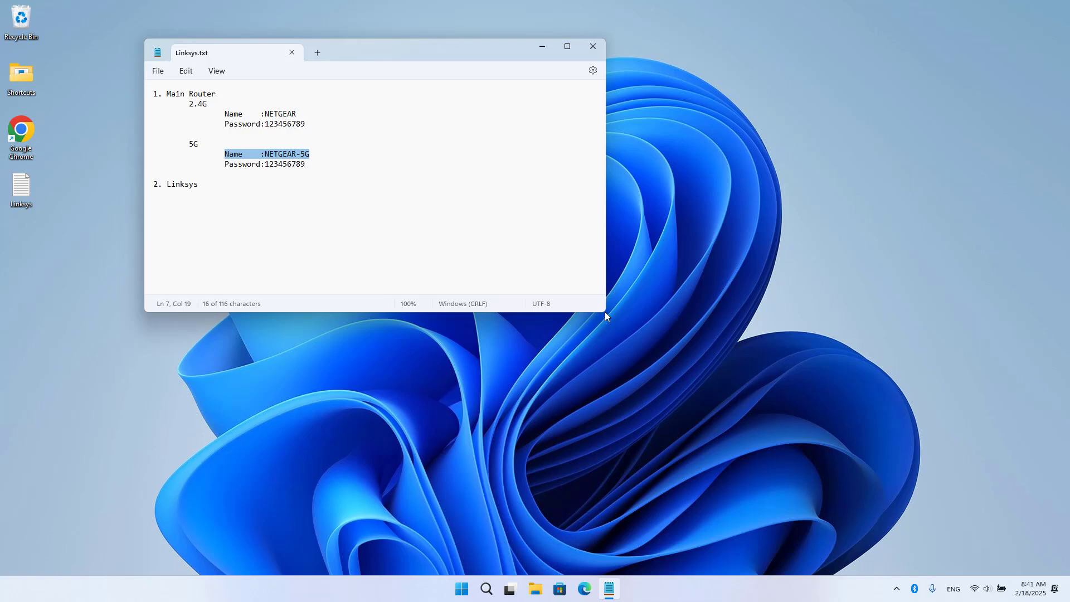
{"action": "left_click_drag", "start_coordinate": [210, 183], "coordinate": [154, 187]}
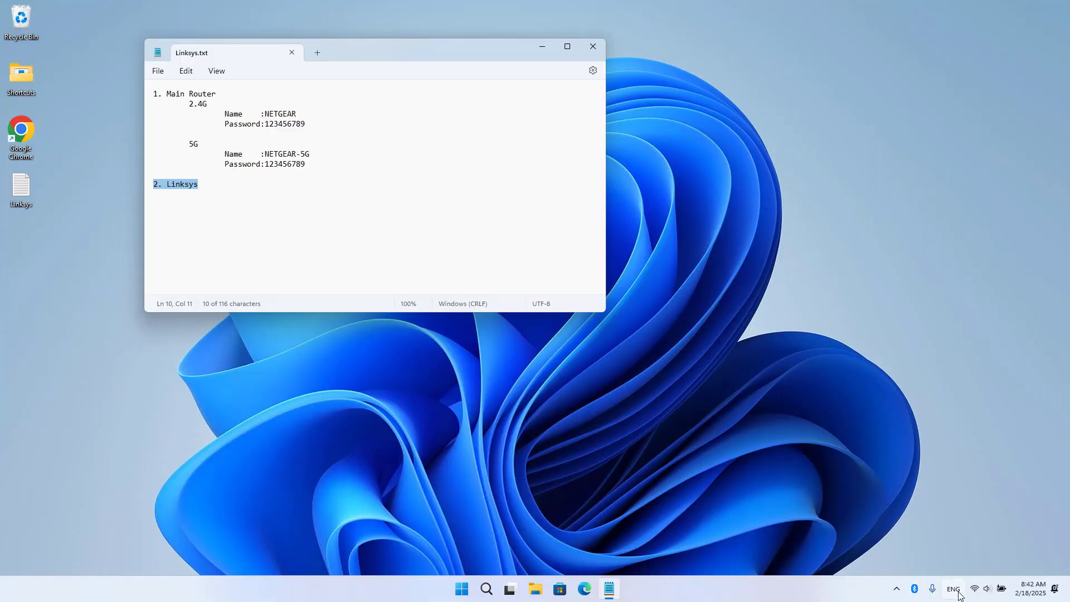
{"action": "left_click", "coordinate": [979, 589]}
Step: Disconnect from NETGEAR-5G, dismiss the Wi-Fi list, and launch Edge
{"action": "left_click", "coordinate": [918, 321]}
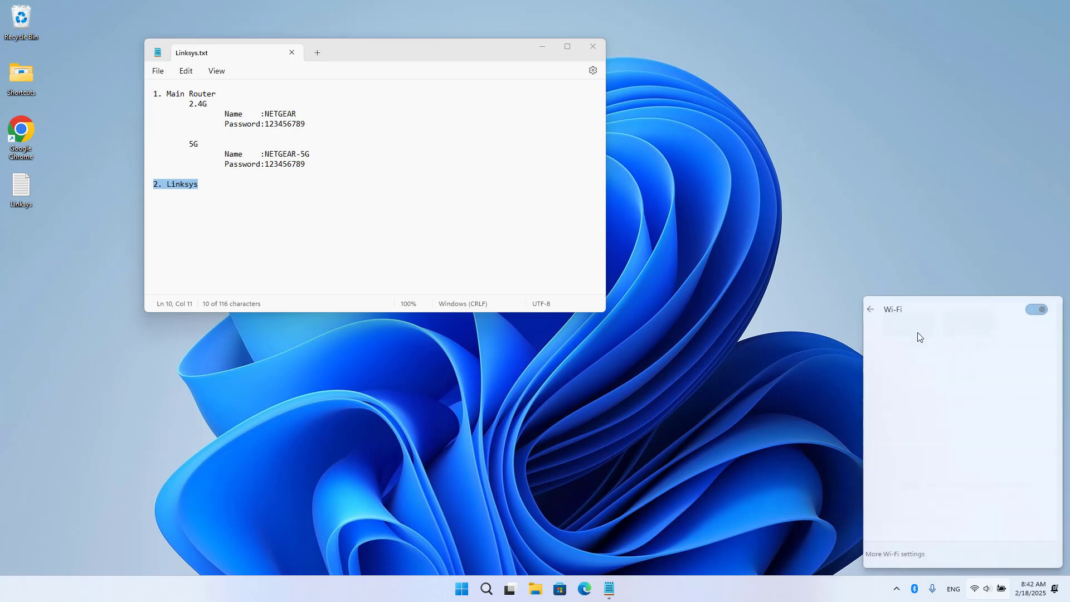
{"action": "left_click", "coordinate": [1002, 371]}
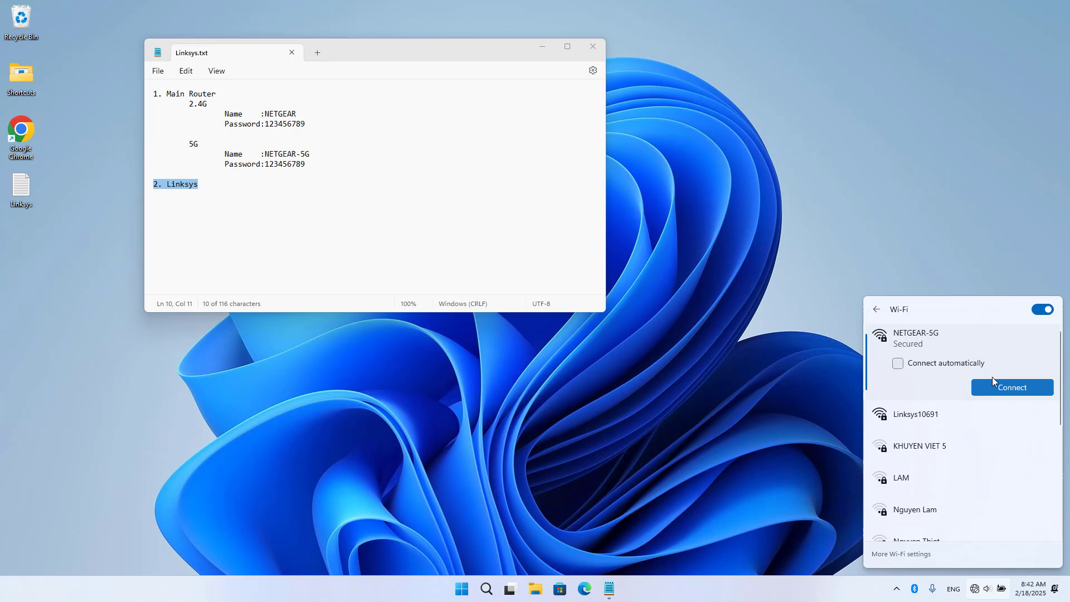
{"action": "left_click", "coordinate": [776, 350]}
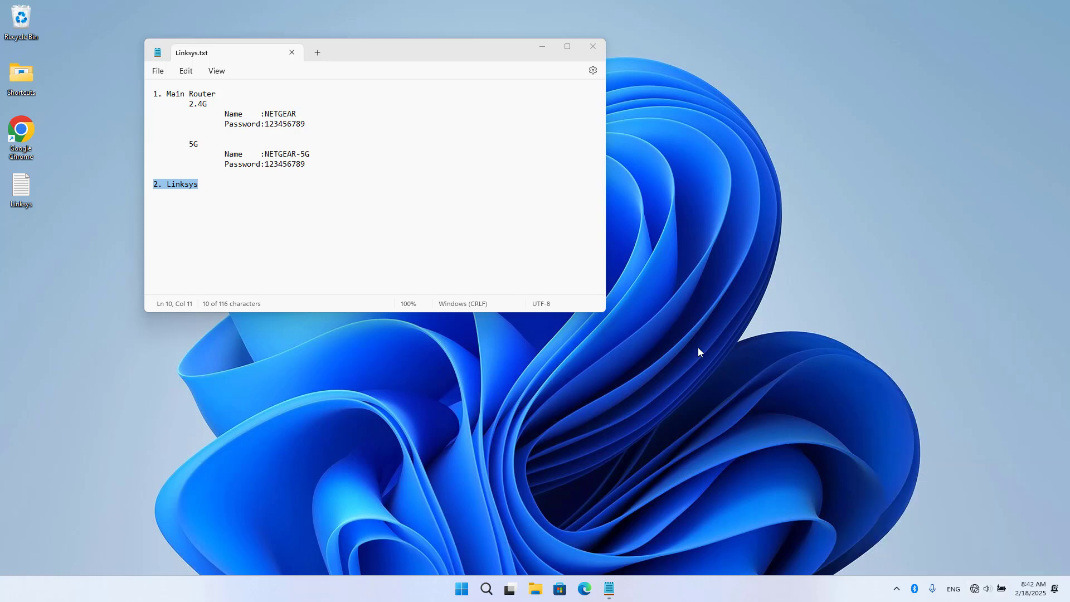
{"action": "left_click", "coordinate": [592, 587]}
Step: Load 192.168.1.1 in Edge, correcting the mistyped address
{"action": "left_click", "coordinate": [262, 28]}
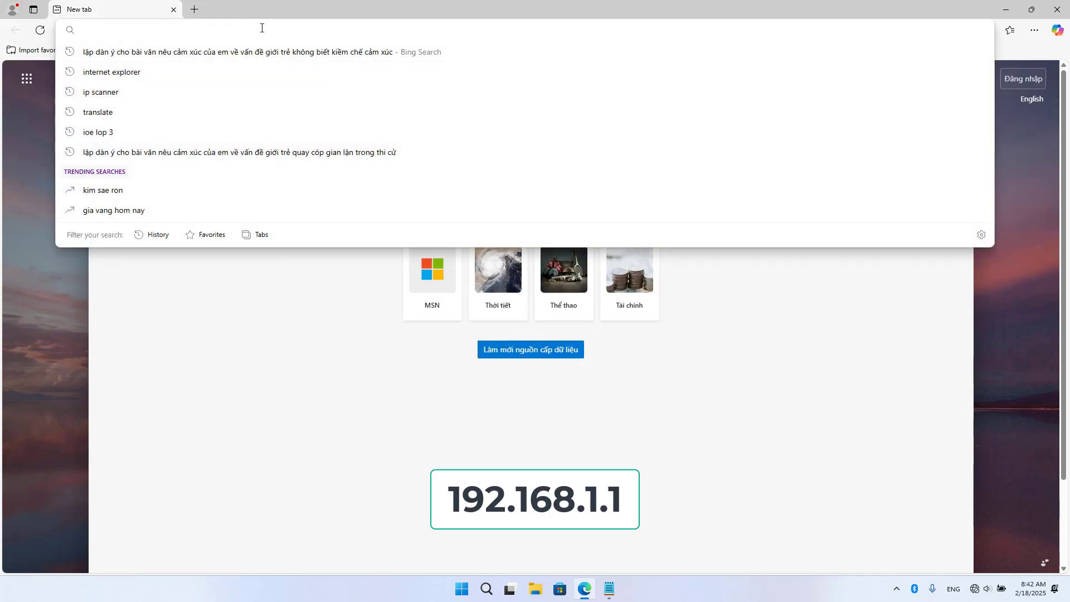
{"action": "type", "text": "192"}
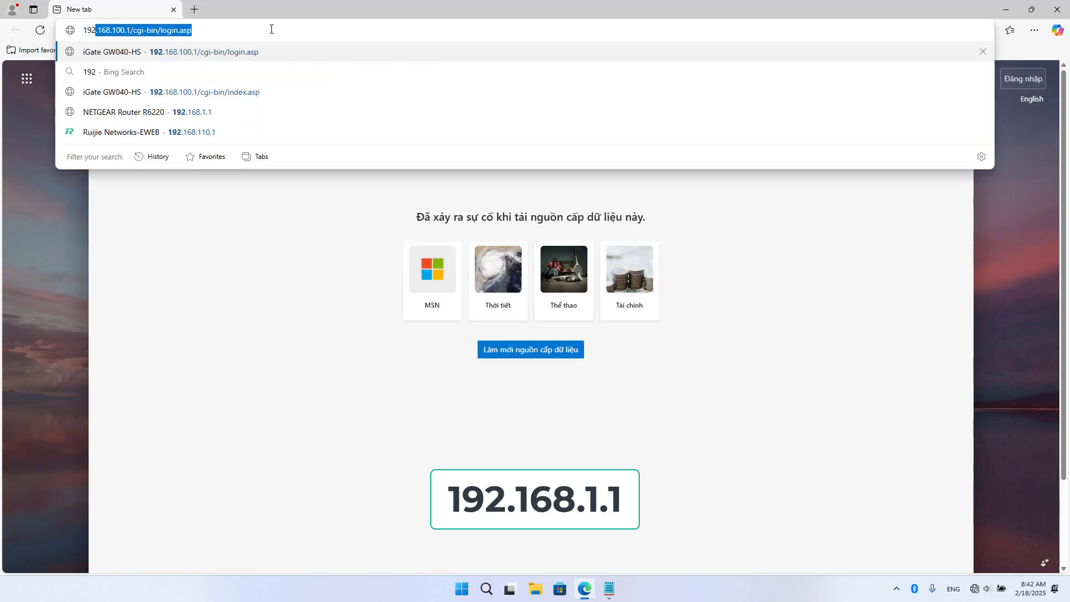
{"action": "type", "text": ".168.100"}
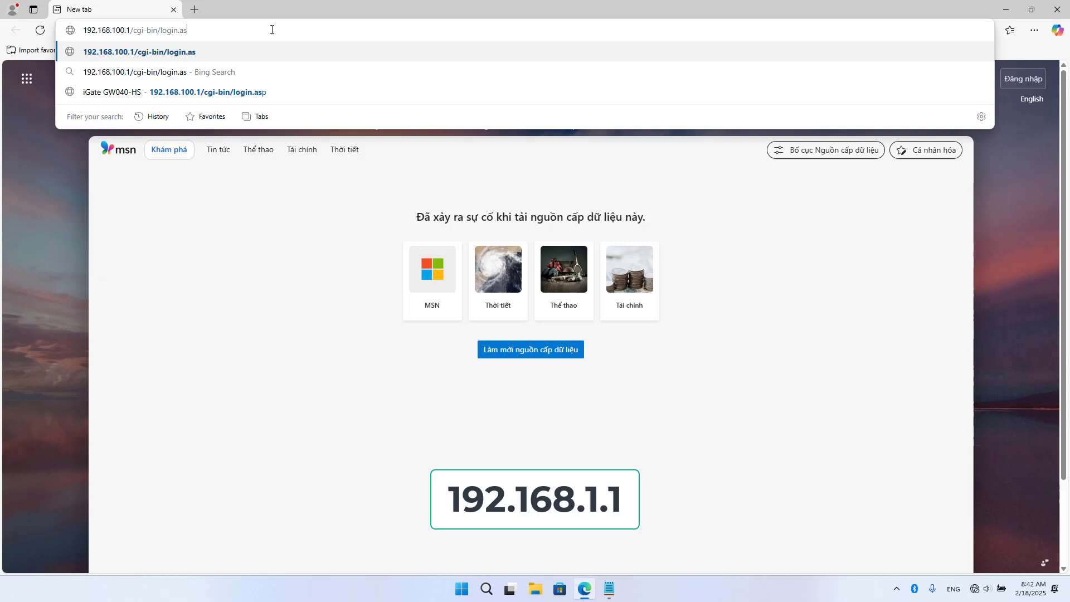
{"action": "key", "text": "BackSpace"}
{"action": "key", "text": "BackSpace"}
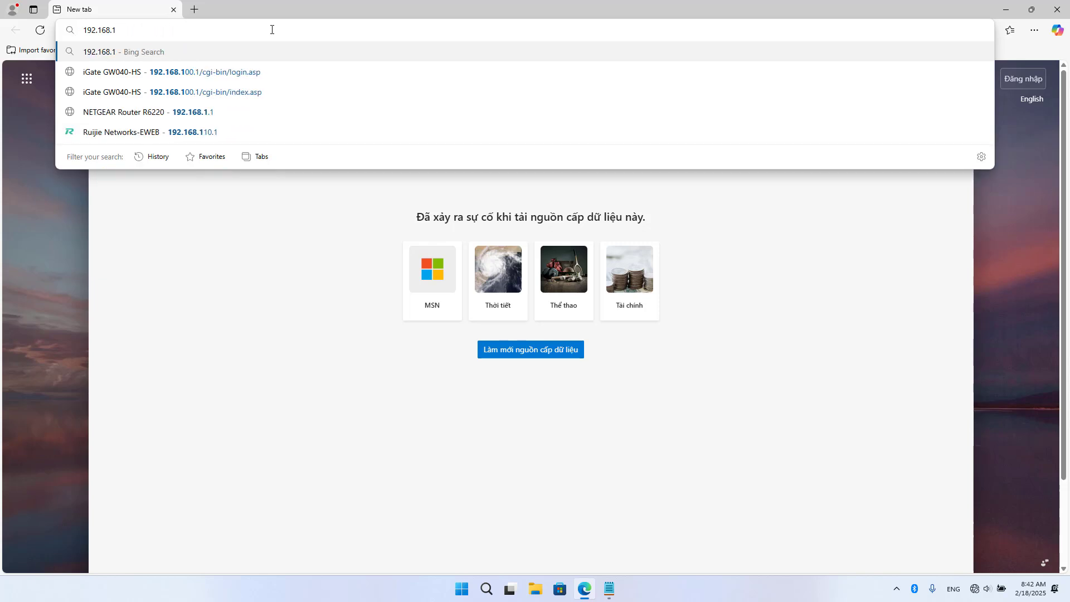
{"action": "type", "text": ".1"}
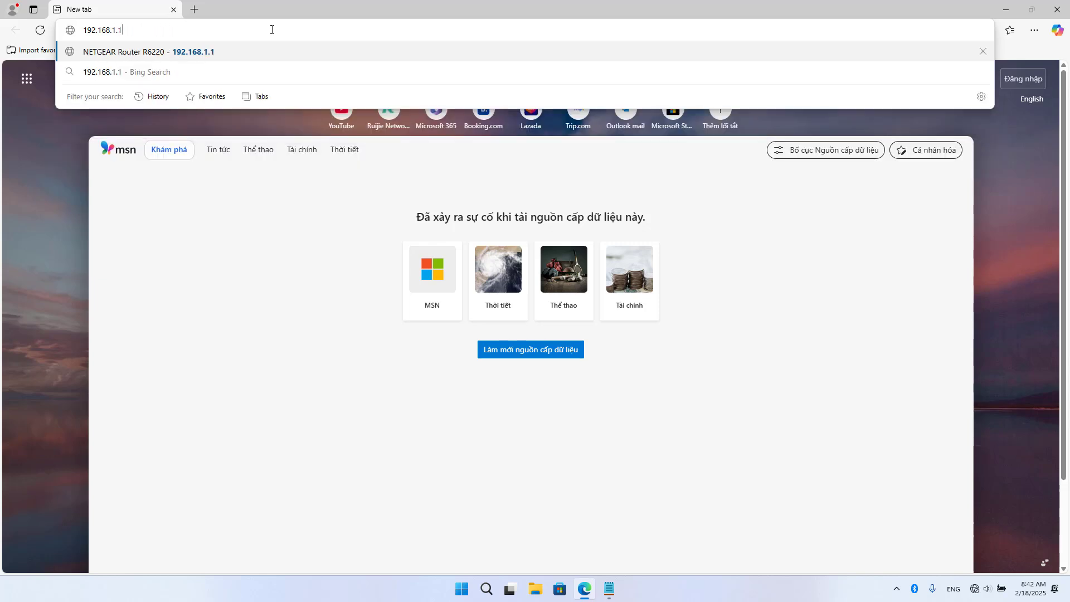
{"action": "key", "text": "Return"}
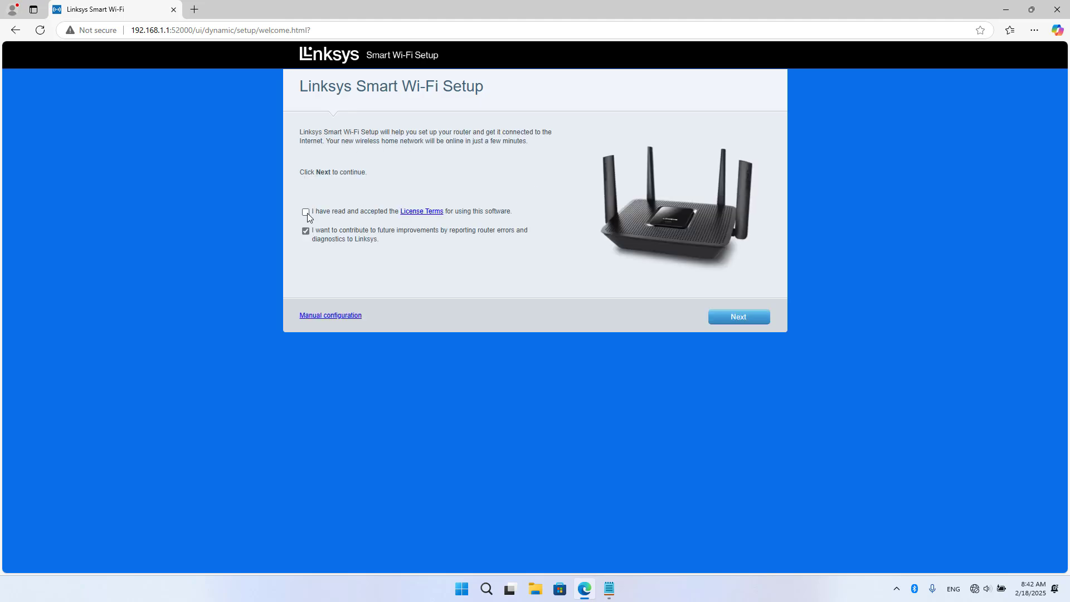
Step: Accept the license terms, choose manual configuration, and sign in to the Linksys router
{"action": "left_click", "coordinate": [306, 212]}
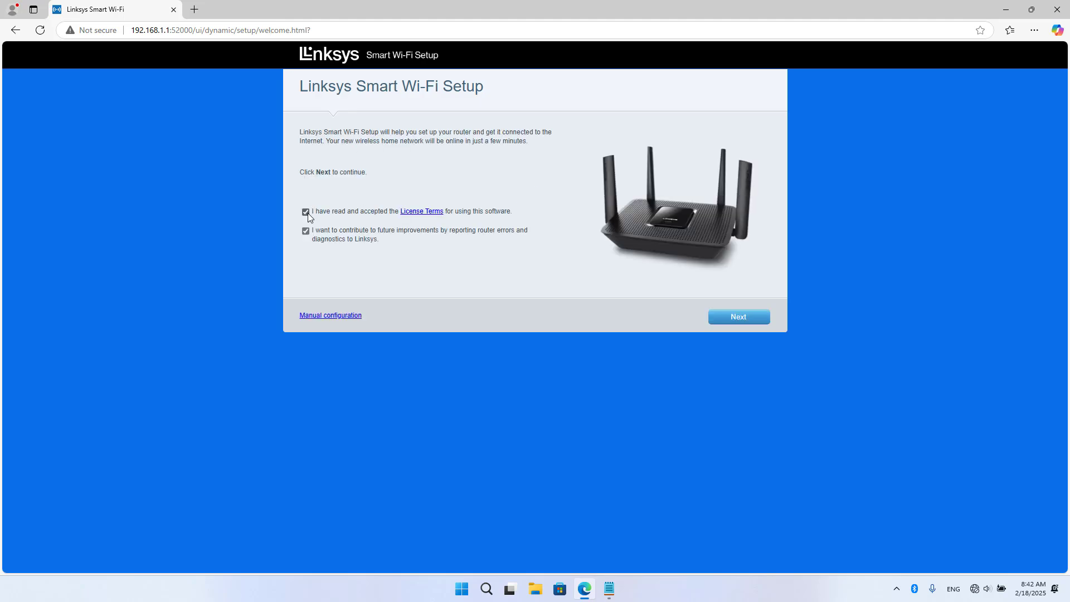
{"action": "left_click", "coordinate": [321, 320]}
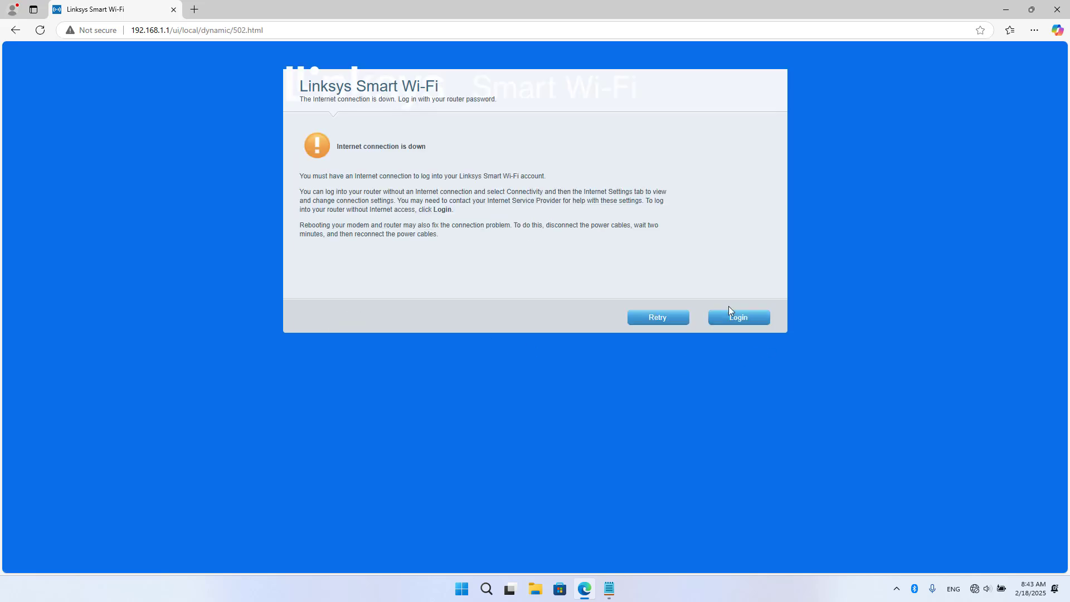
{"action": "left_click", "coordinate": [743, 320]}
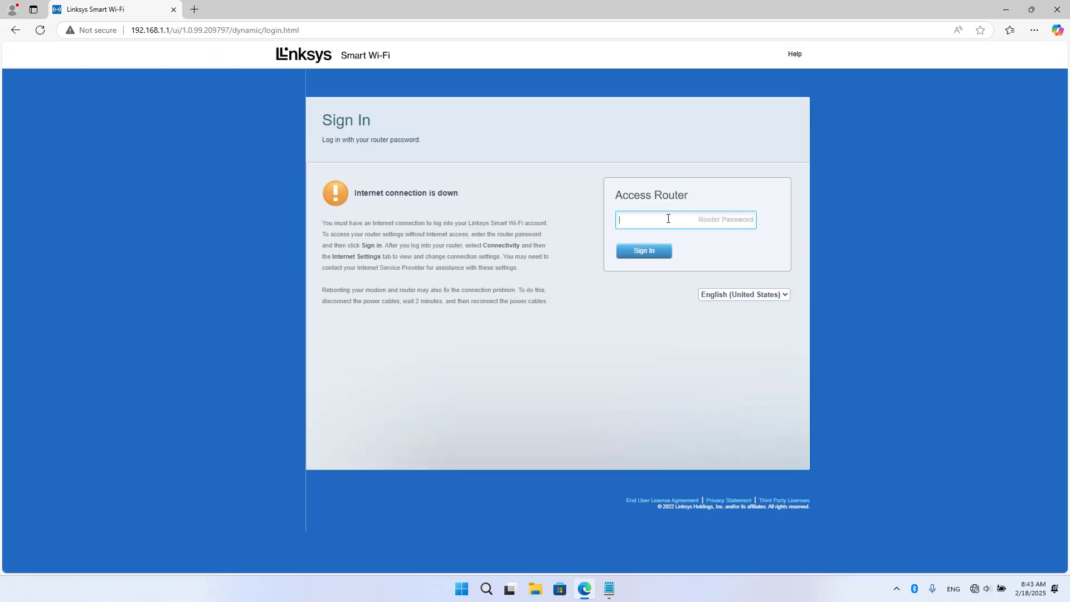
{"action": "type", "text": "a"}
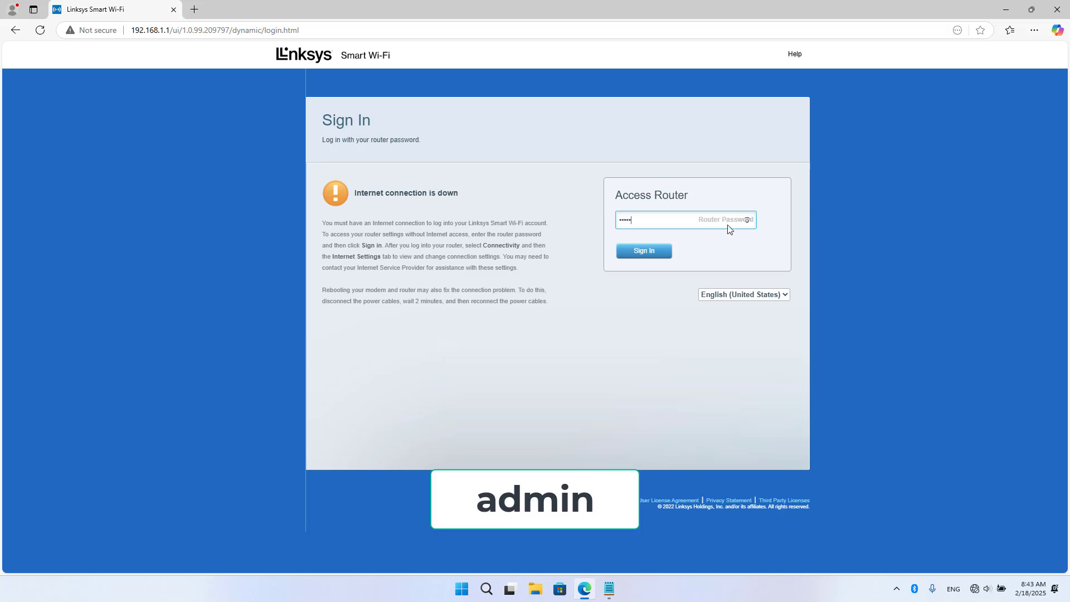
{"action": "left_click", "coordinate": [749, 223]}
{"action": "left_click", "coordinate": [653, 248]}
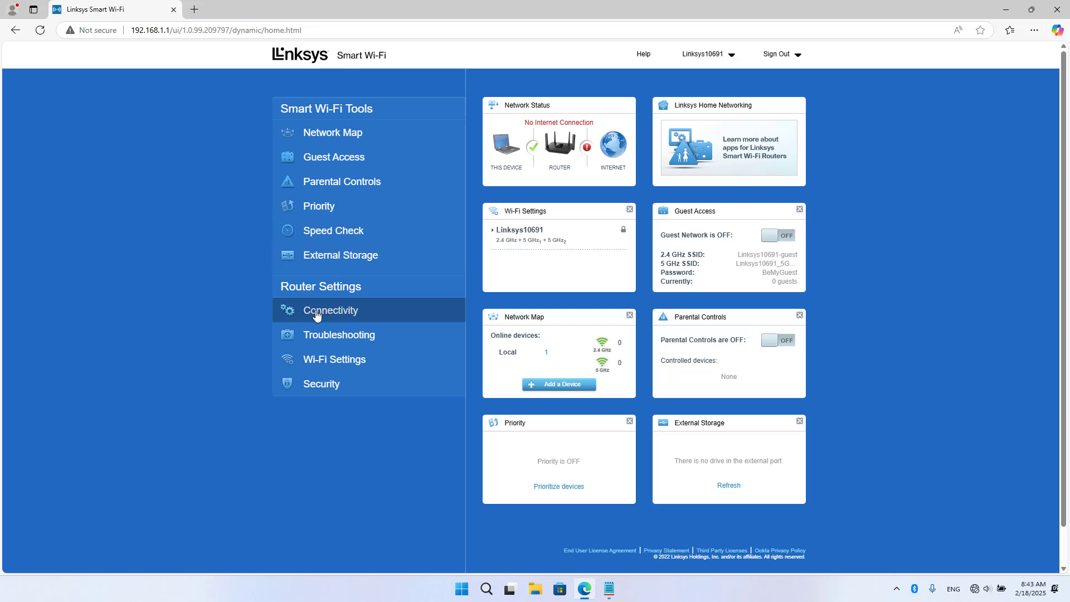
Step: Under Connectivity > Internet Settings, switch the connection type to Wireless Bridge on 5 GHz
{"action": "left_click", "coordinate": [344, 313]}
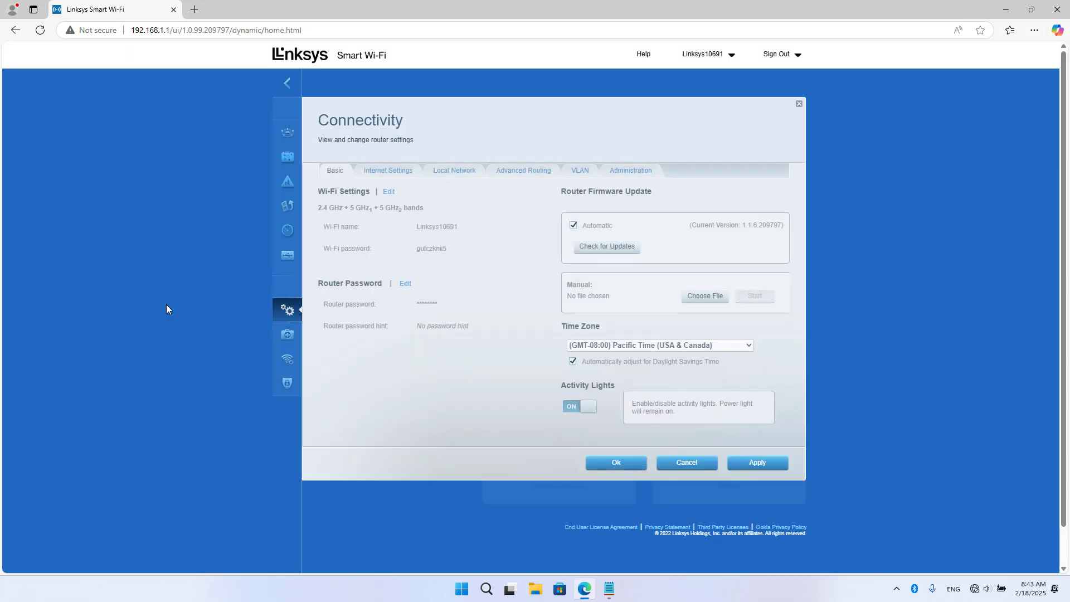
{"action": "left_click", "coordinate": [395, 177]}
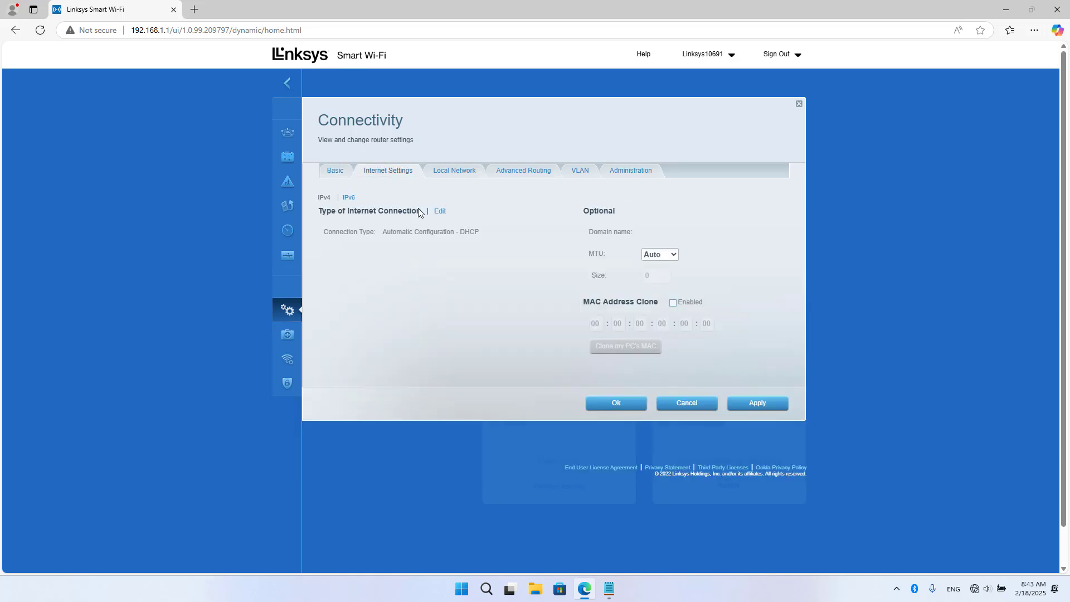
{"action": "left_click", "coordinate": [440, 213]}
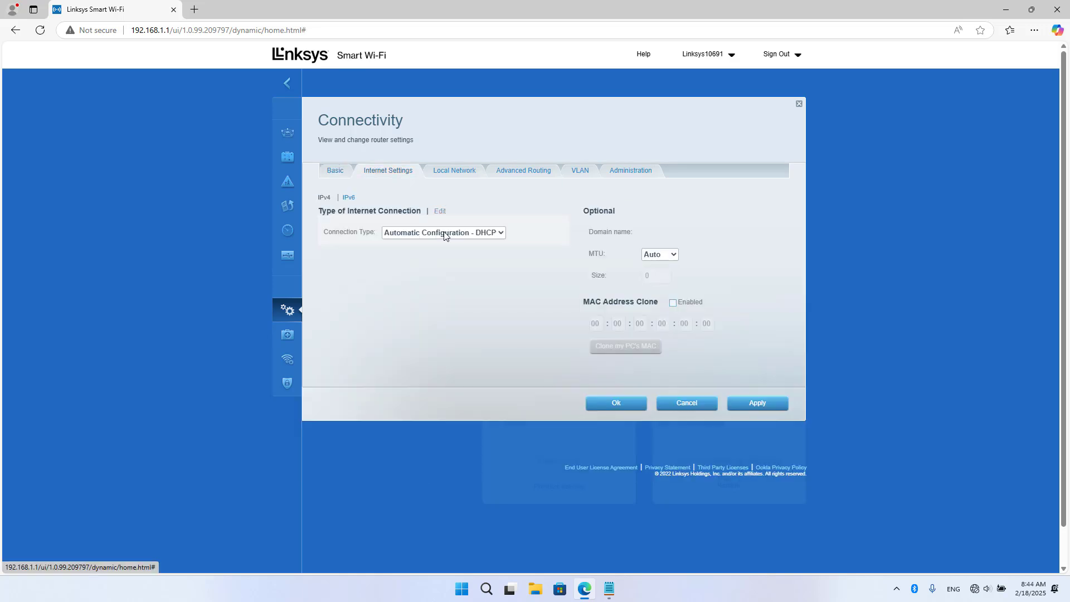
{"action": "left_click", "coordinate": [443, 232]}
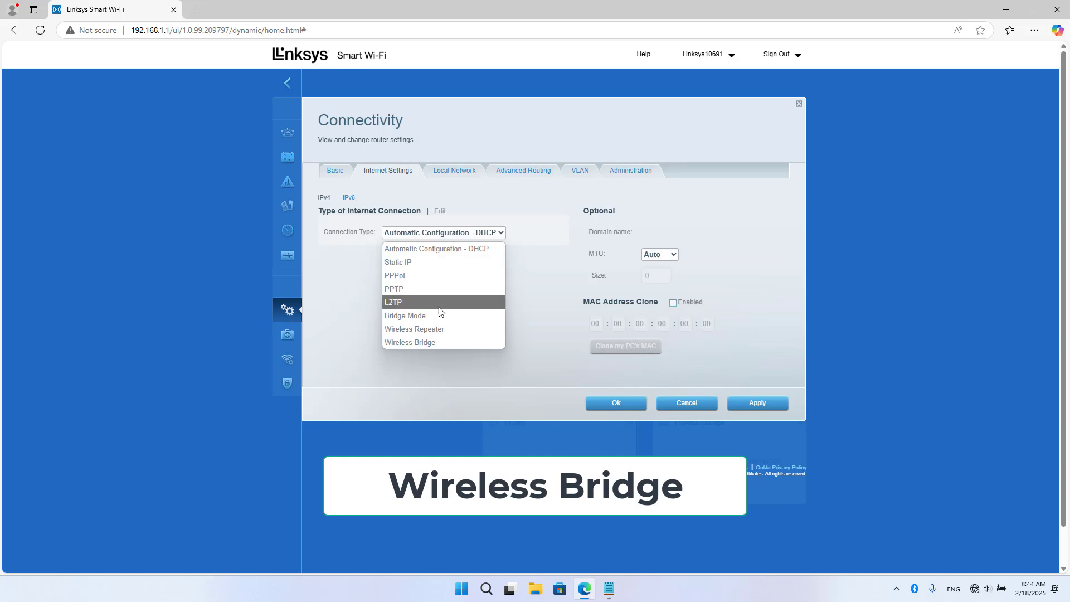
{"action": "left_click", "coordinate": [429, 342]}
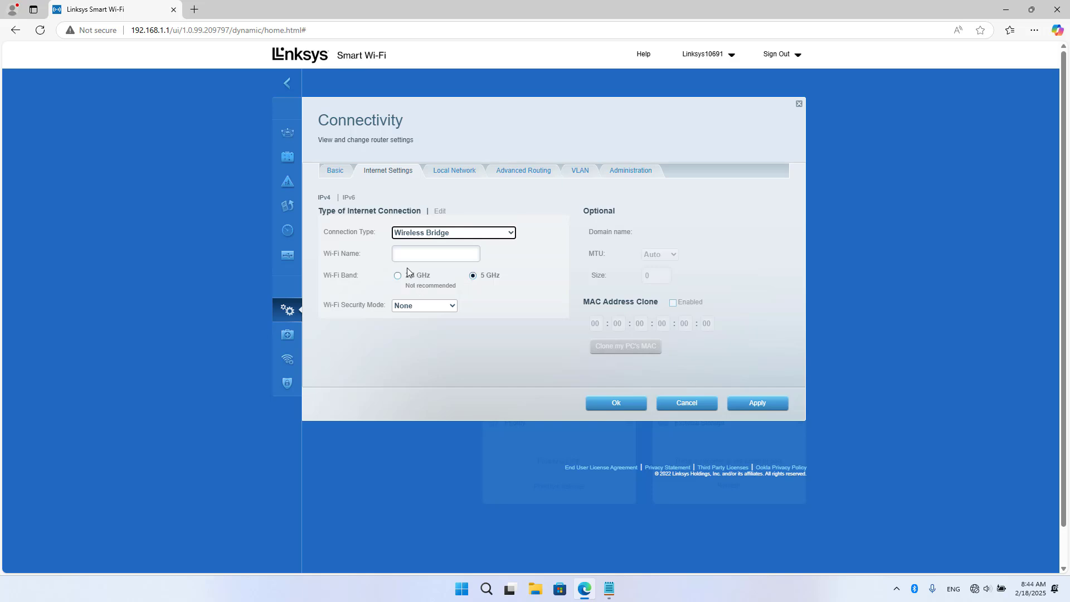
{"action": "left_click", "coordinate": [475, 281]}
{"action": "left_click", "coordinate": [427, 260]}
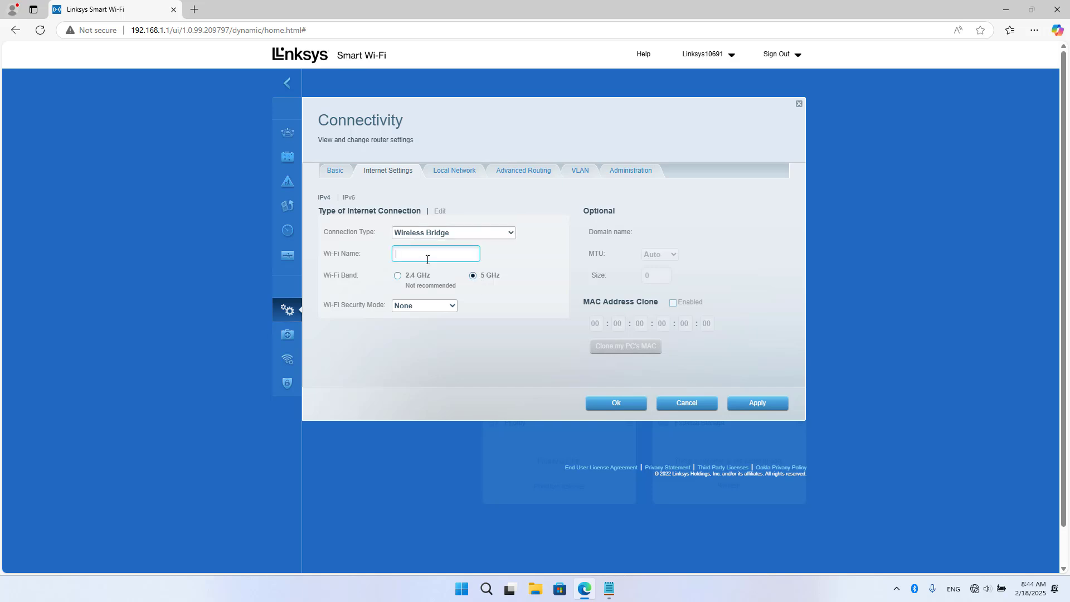
Step: Copy NETGEAR-5G from the notes into the bridge's Wi-Fi Name field
{"action": "left_click", "coordinate": [609, 590]}
{"action": "left_click_drag", "start_coordinate": [374, 56], "coordinate": [849, 111]}
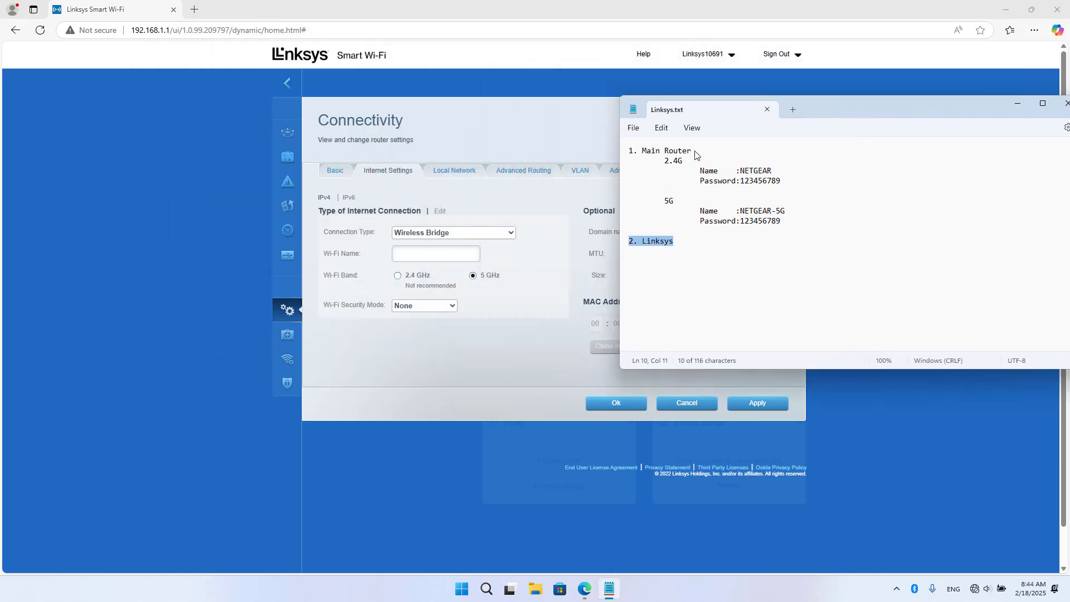
{"action": "left_click_drag", "start_coordinate": [694, 152], "coordinate": [628, 152]}
{"action": "double_click", "coordinate": [667, 201]}
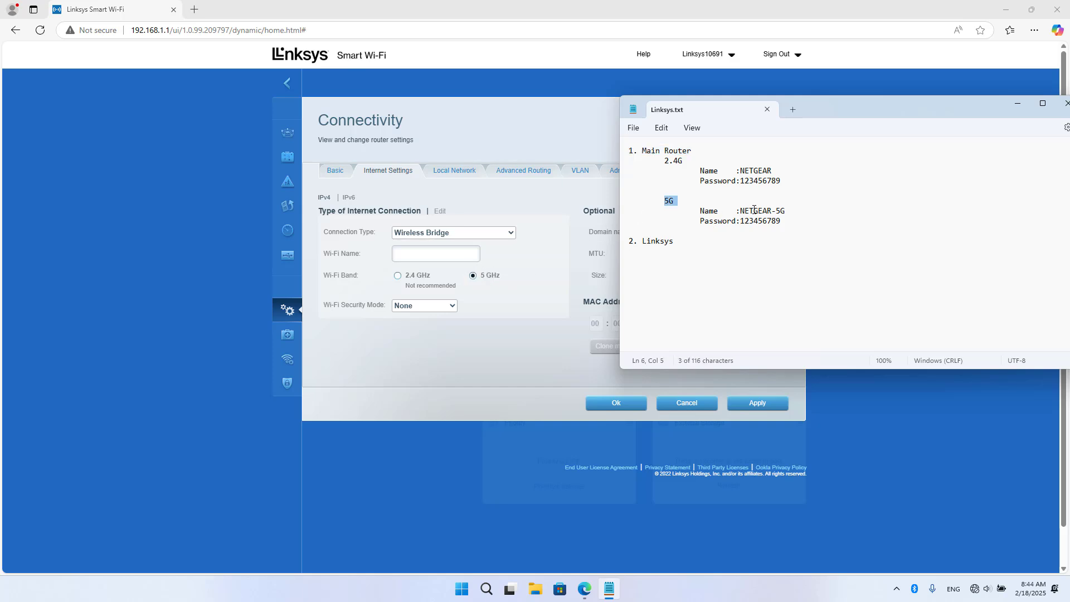
{"action": "left_click_drag", "start_coordinate": [740, 211], "coordinate": [784, 213]}
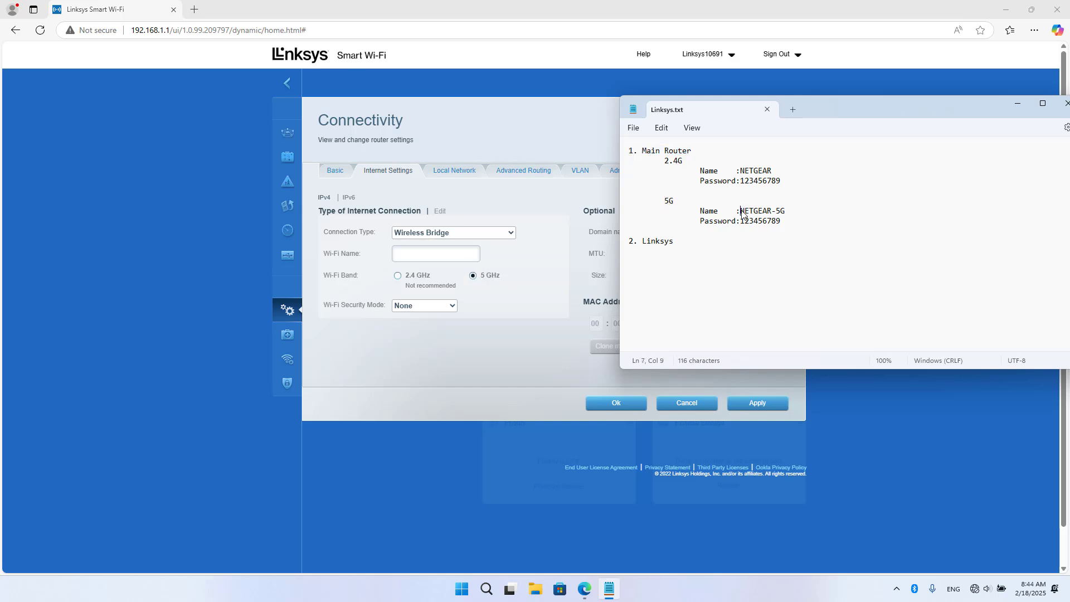
{"action": "right_click", "coordinate": [784, 214]}
{"action": "left_click", "coordinate": [812, 273]}
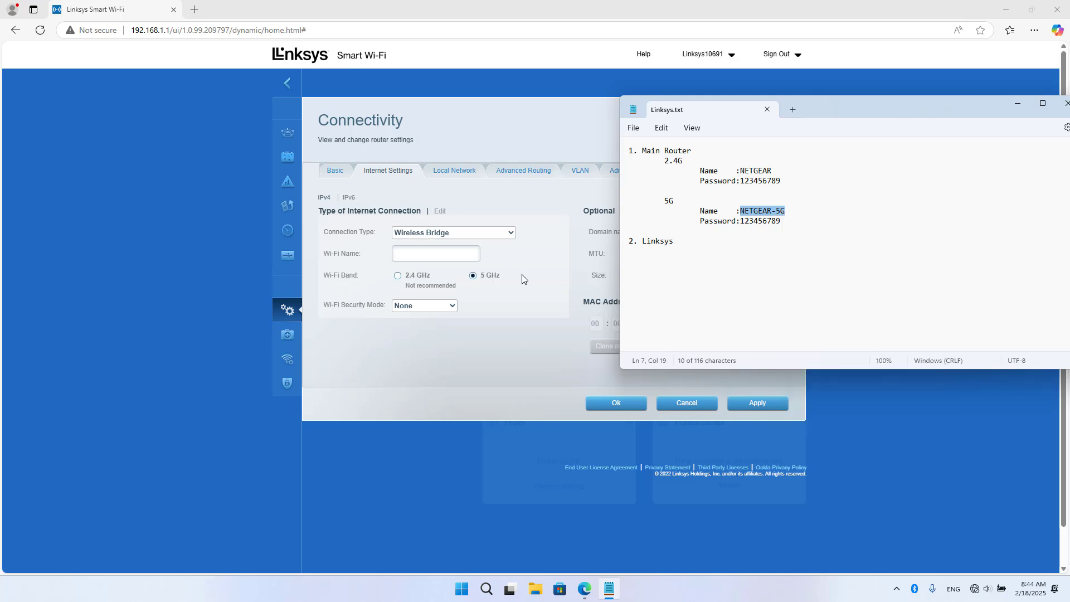
{"action": "left_click", "coordinate": [466, 255]}
{"action": "right_click", "coordinate": [466, 254]}
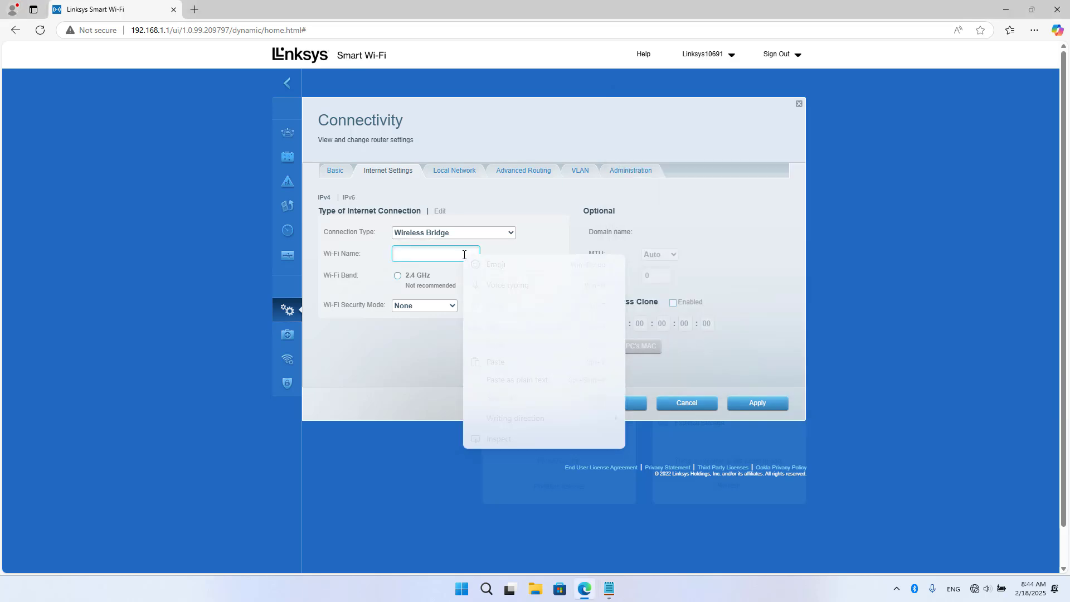
{"action": "left_click", "coordinate": [511, 362]}
{"action": "left_click_drag", "start_coordinate": [443, 255], "coordinate": [379, 257]}
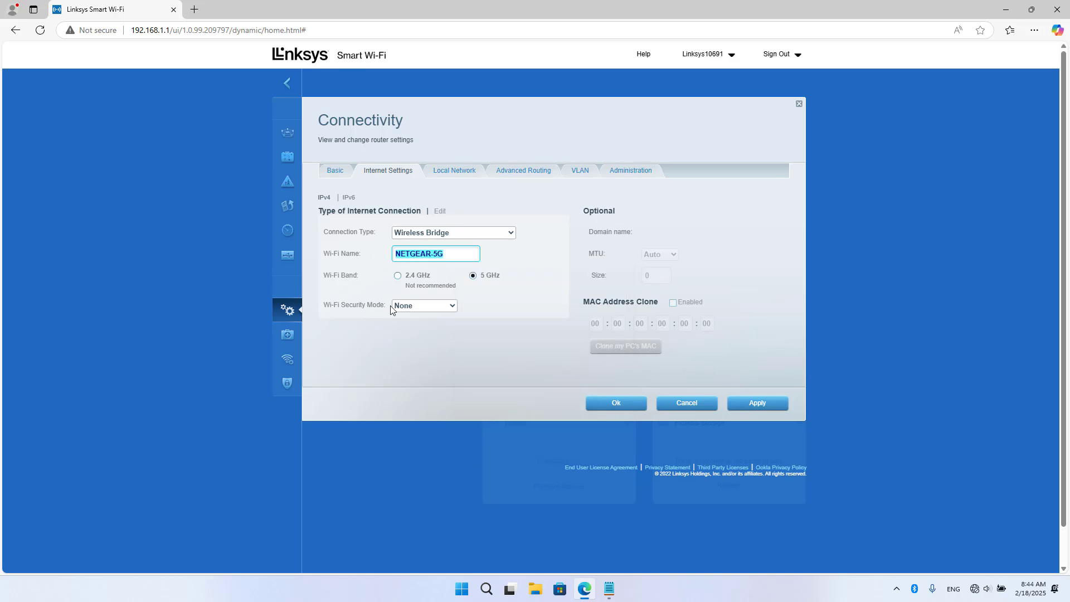
{"action": "left_click", "coordinate": [451, 307]}
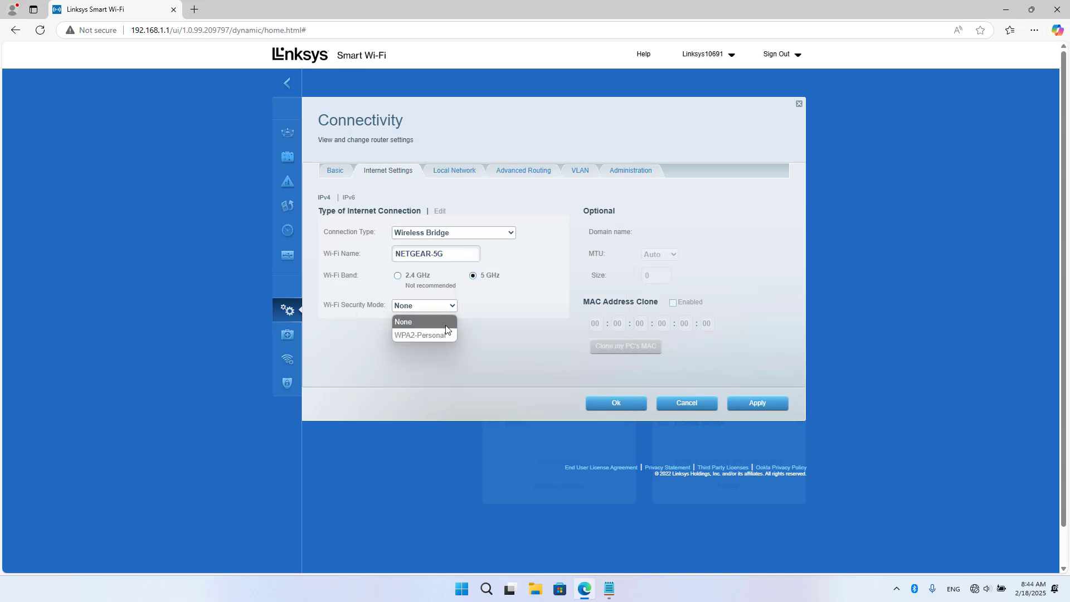
{"action": "left_click", "coordinate": [426, 335]}
{"action": "left_click", "coordinate": [429, 328]}
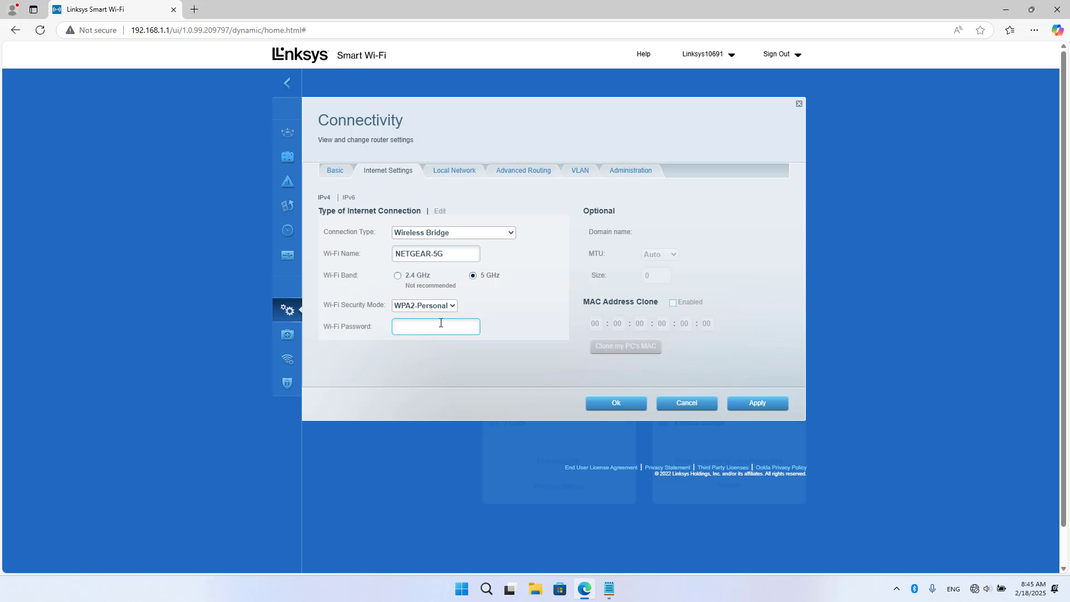
{"action": "left_click", "coordinate": [607, 588]}
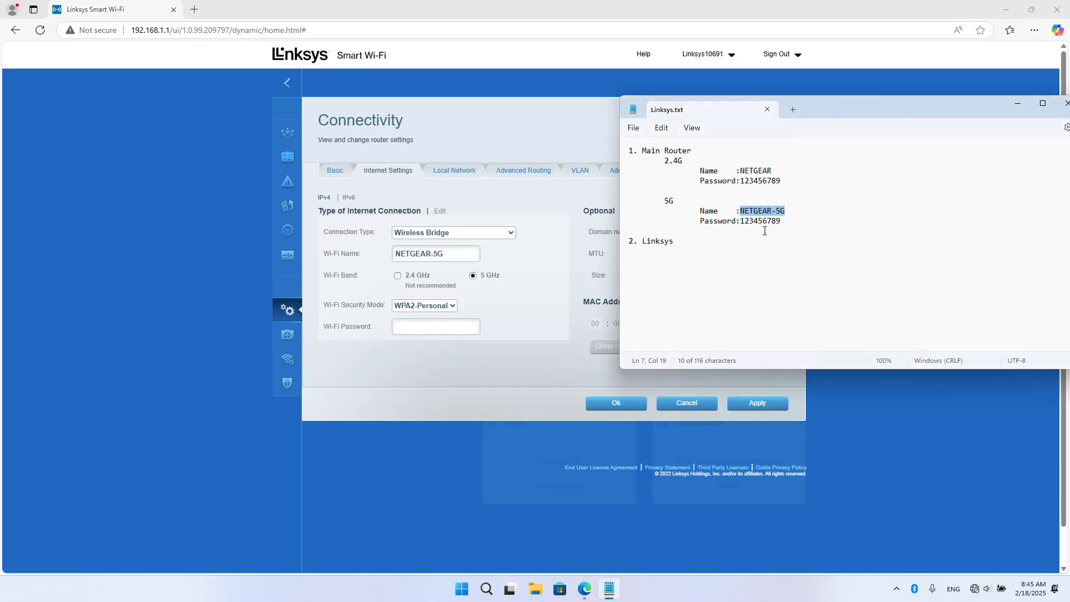
{"action": "left_click_drag", "start_coordinate": [742, 222], "coordinate": [781, 222]}
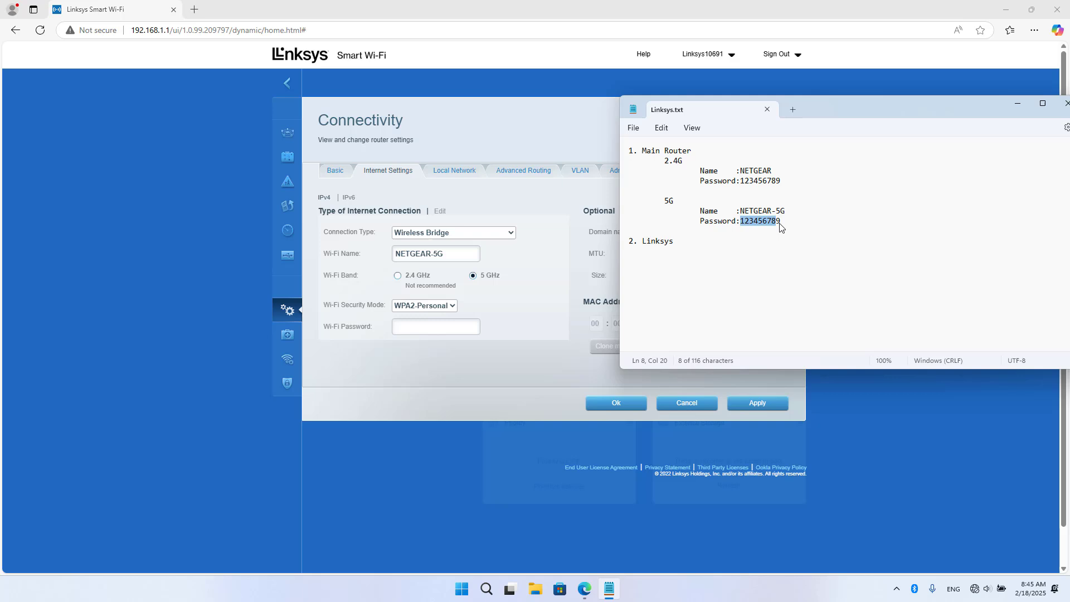
{"action": "right_click", "coordinate": [777, 225]}
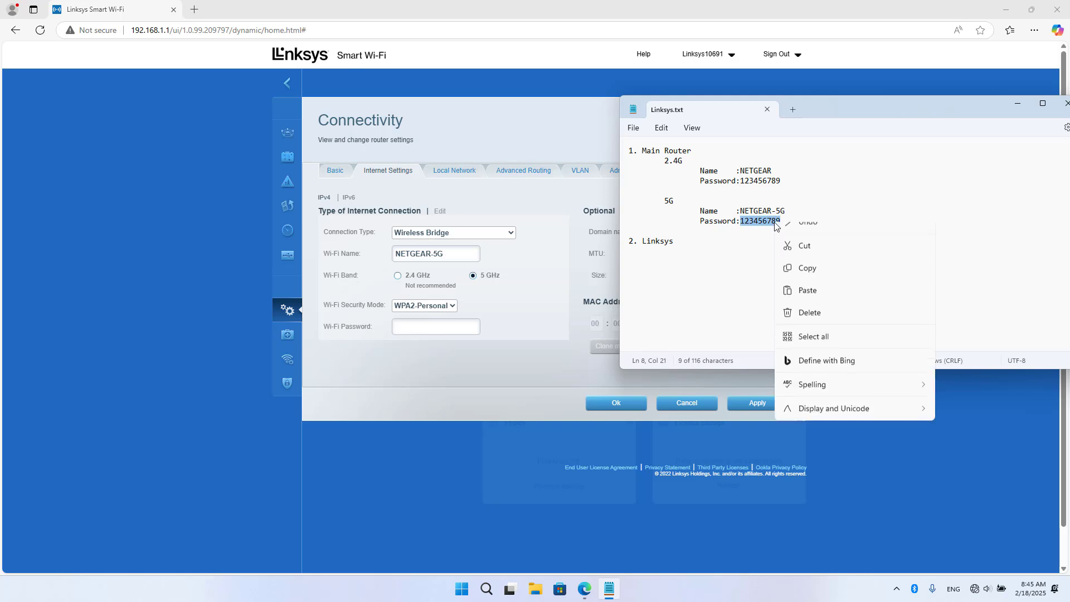
{"action": "left_click", "coordinate": [796, 280]}
{"action": "left_click", "coordinate": [446, 326]}
{"action": "right_click", "coordinate": [449, 327]}
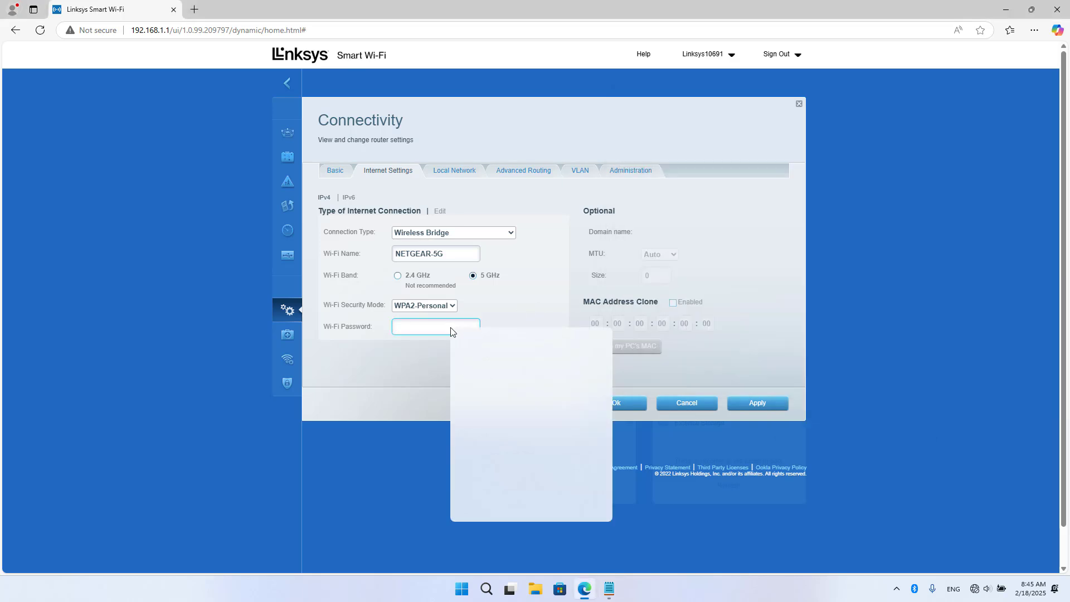
{"action": "left_click", "coordinate": [484, 435]}
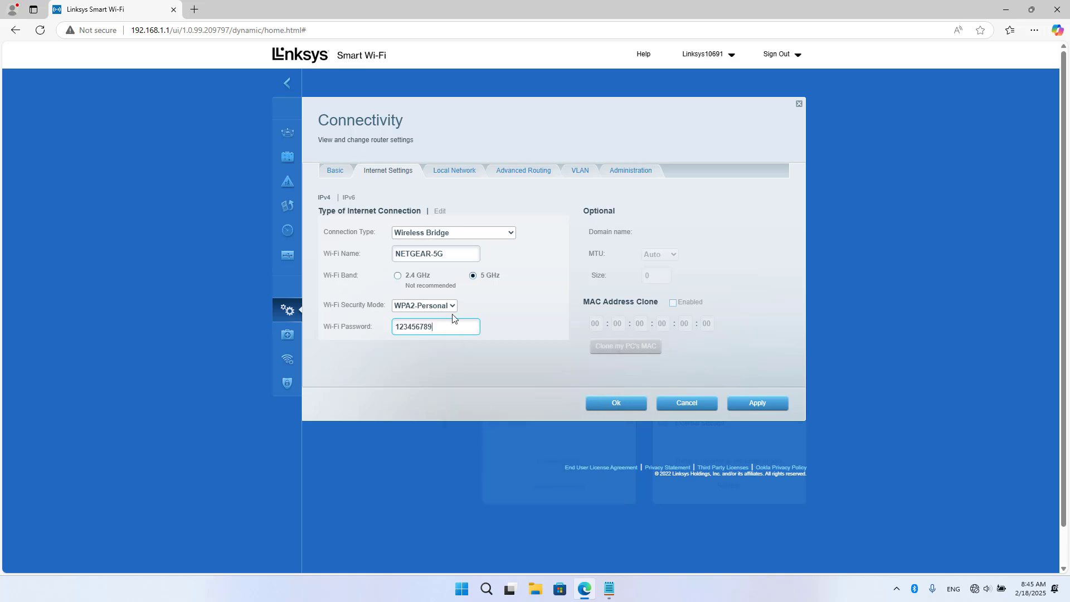
{"action": "left_click", "coordinate": [451, 255]}
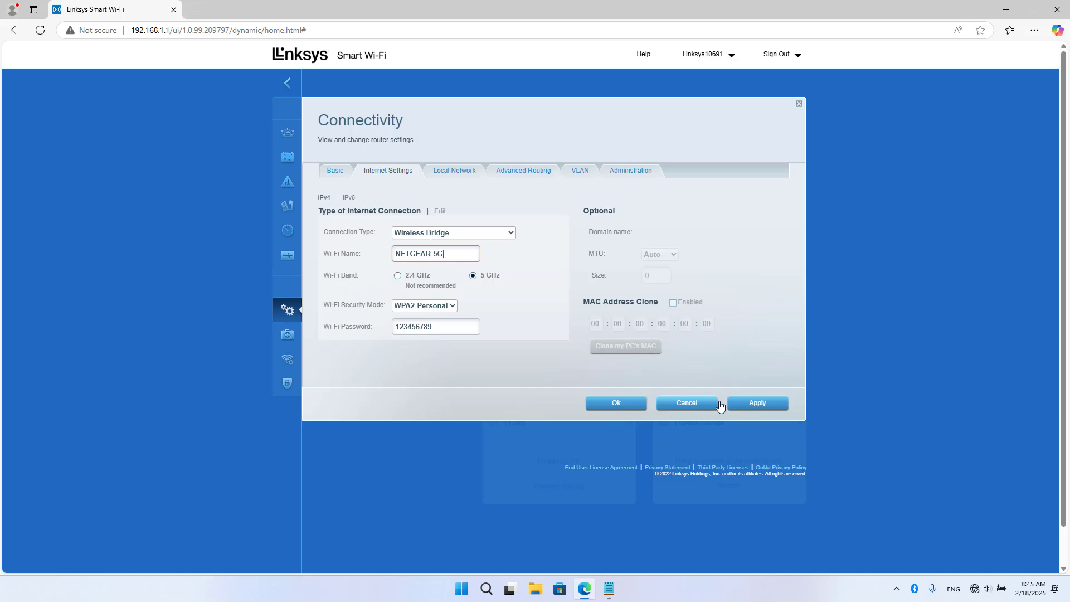
Step: Apply the bridge settings and confirm switching the router into wireless bridge mode
{"action": "left_click", "coordinate": [759, 404]}
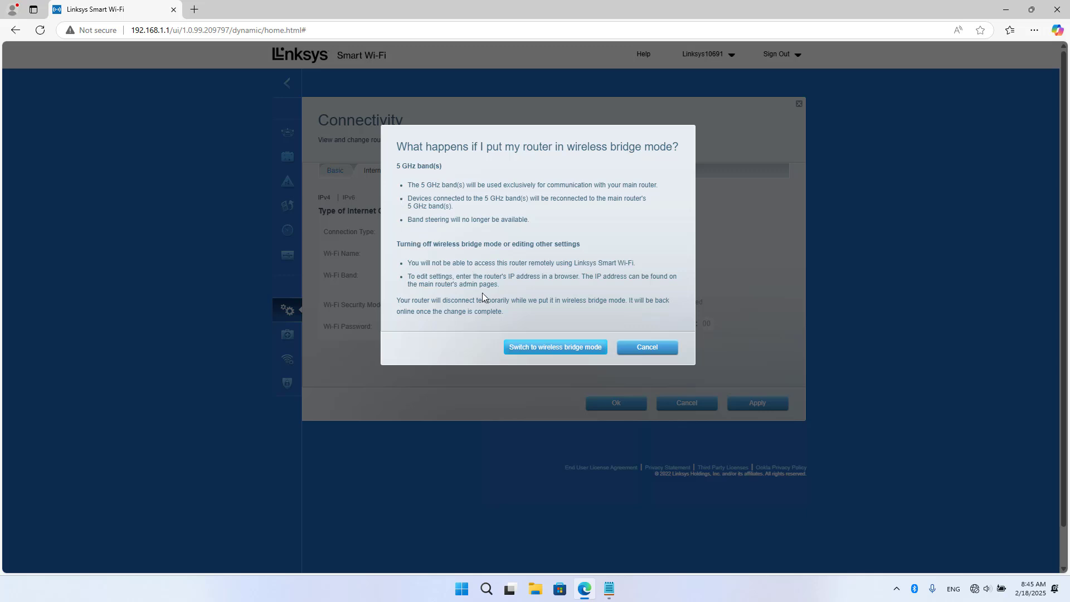
{"action": "left_click", "coordinate": [572, 351]}
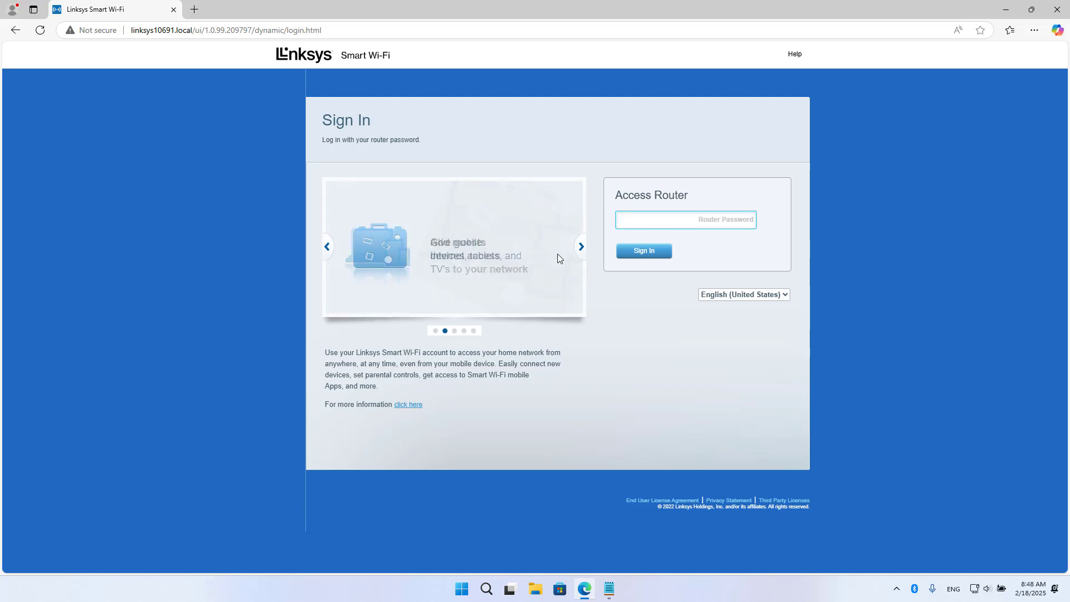
{"action": "double_click", "coordinate": [193, 30]}
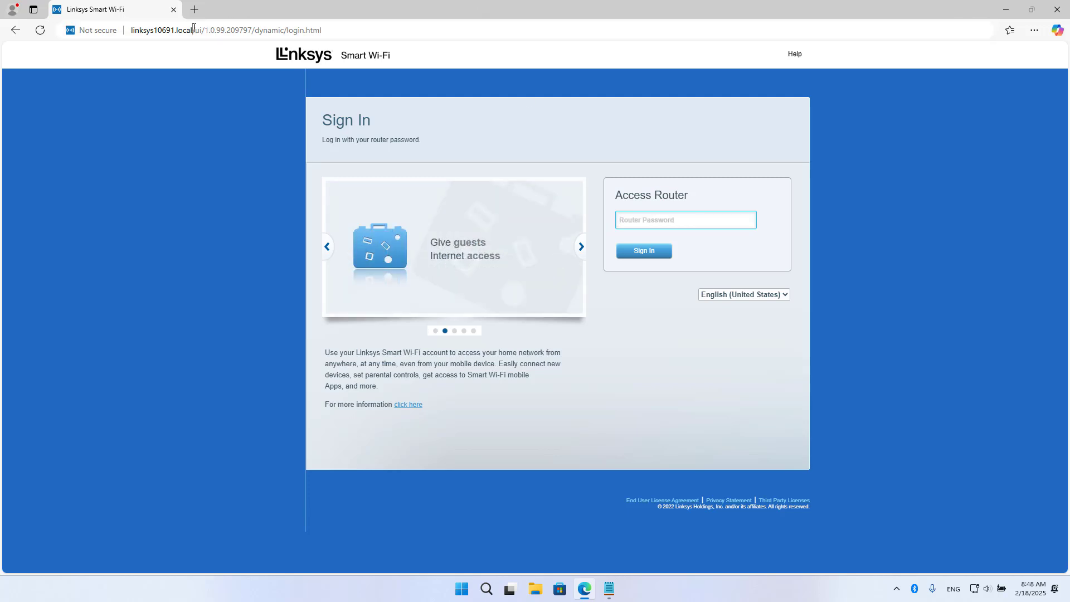
{"action": "left_click", "coordinate": [223, 273]}
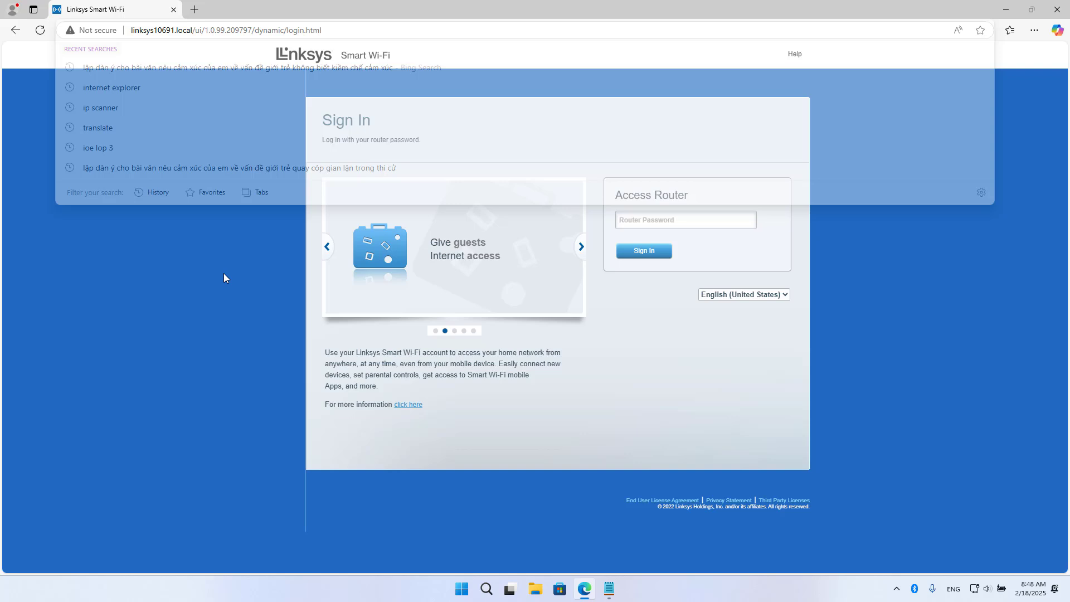
{"action": "left_click", "coordinate": [657, 217]}
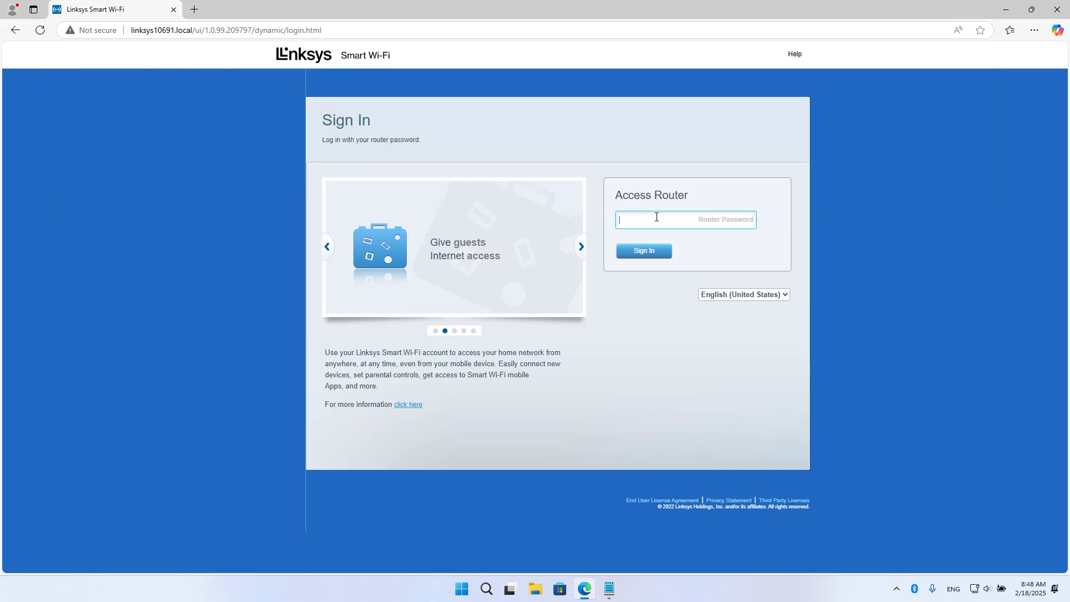
{"action": "key", "text": "Return"}
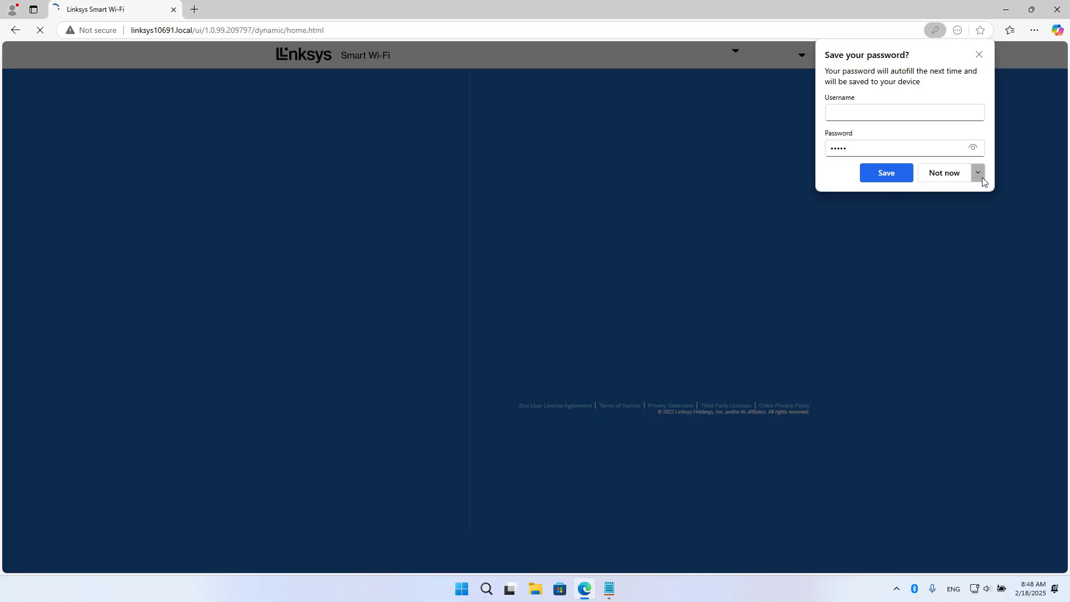
{"action": "left_click", "coordinate": [982, 177]}
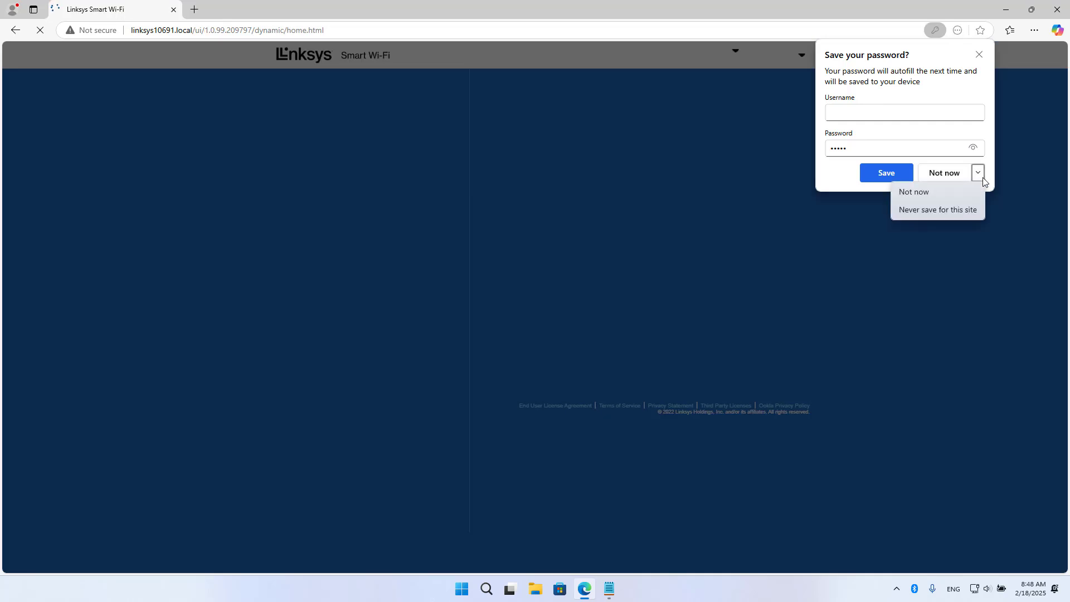
{"action": "left_click", "coordinate": [962, 209]}
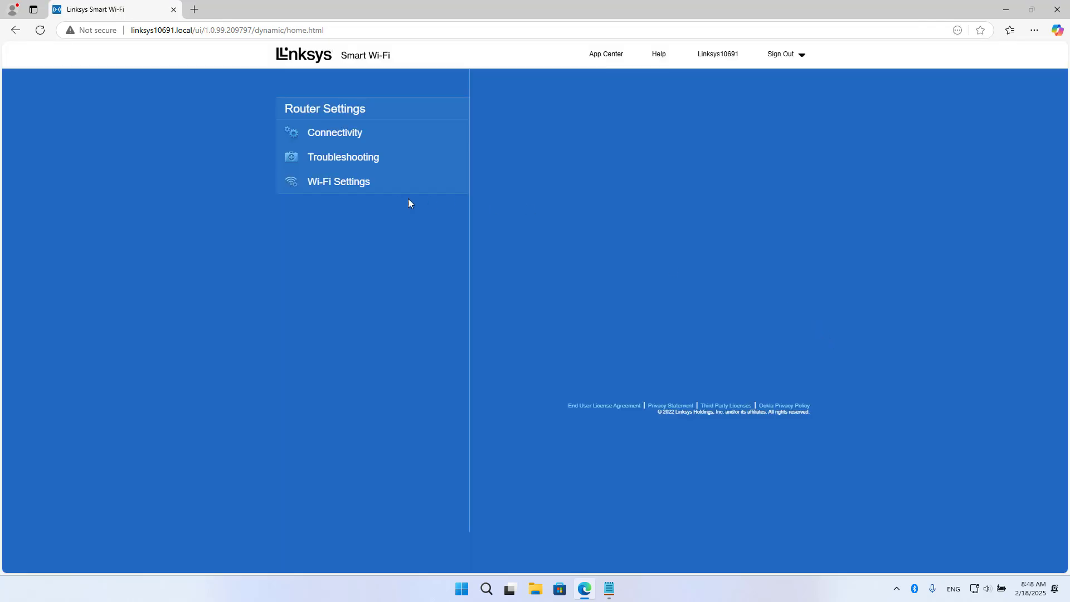
Step: Rename the 2.4 GHz Wi-Fi network to 'Linksys' in Wi-Fi Settings
{"action": "left_click", "coordinate": [348, 184]}
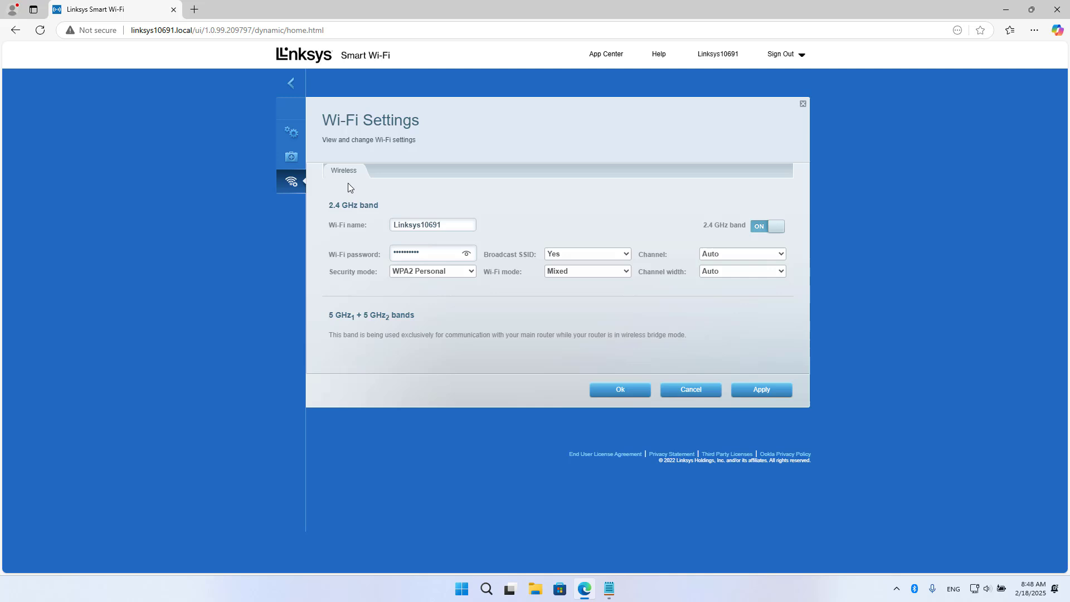
{"action": "left_click", "coordinate": [453, 224]}
{"action": "key", "text": "BackSpace"}
{"action": "key", "text": "BackSpace"}
{"action": "key", "text": "BackSpace"}
{"action": "key", "text": "BackSpace"}
{"action": "left_click", "coordinate": [468, 256]}
{"action": "left_click_drag", "start_coordinate": [404, 251], "coordinate": [349, 327]}
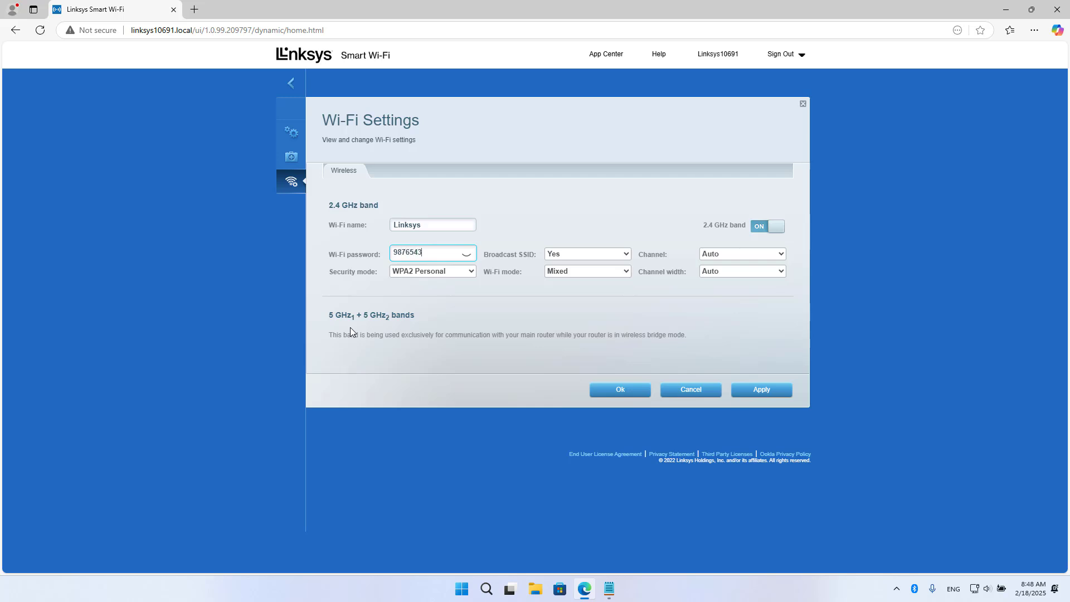
{"action": "key", "text": "shift+Tab"}
{"action": "key", "text": "Tab"}
{"action": "key", "text": "shift+Tab"}
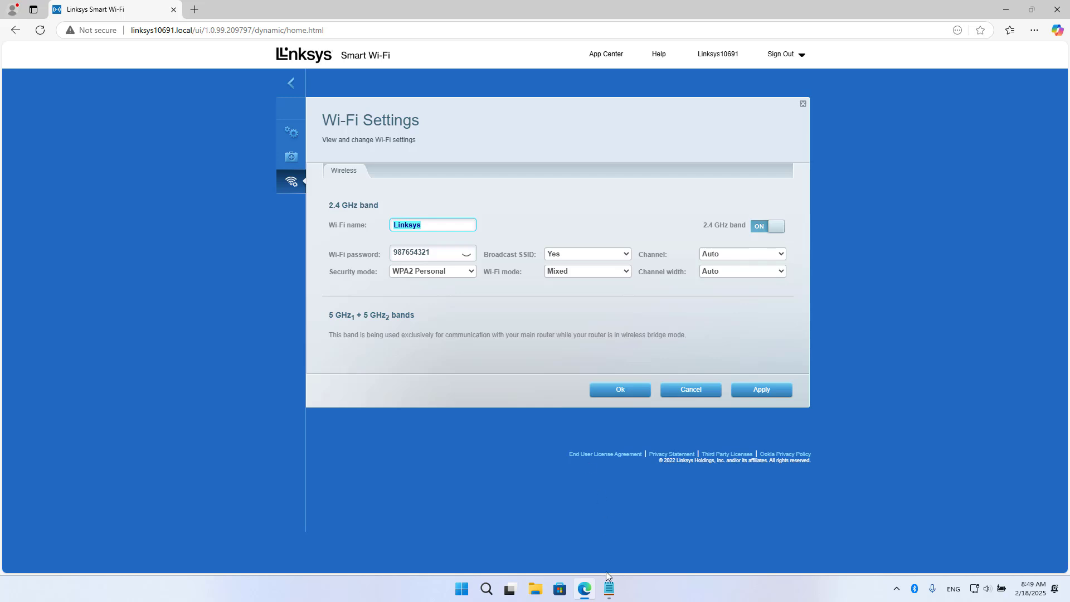